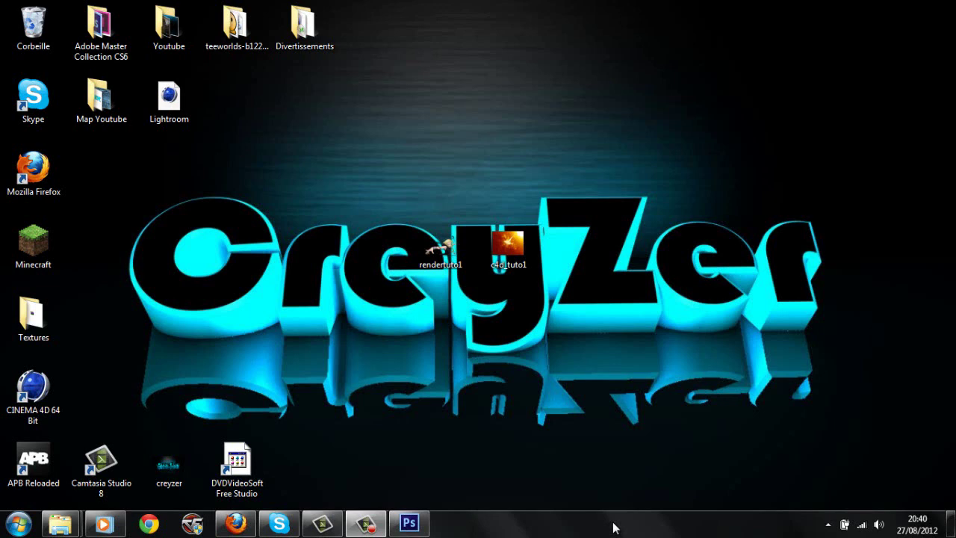
View the desktop images rendertuto1 and c4d_tuto1 in the Windows photo viewer, and close the viewer.
{"action": "right_click", "coordinate": [437, 248]}
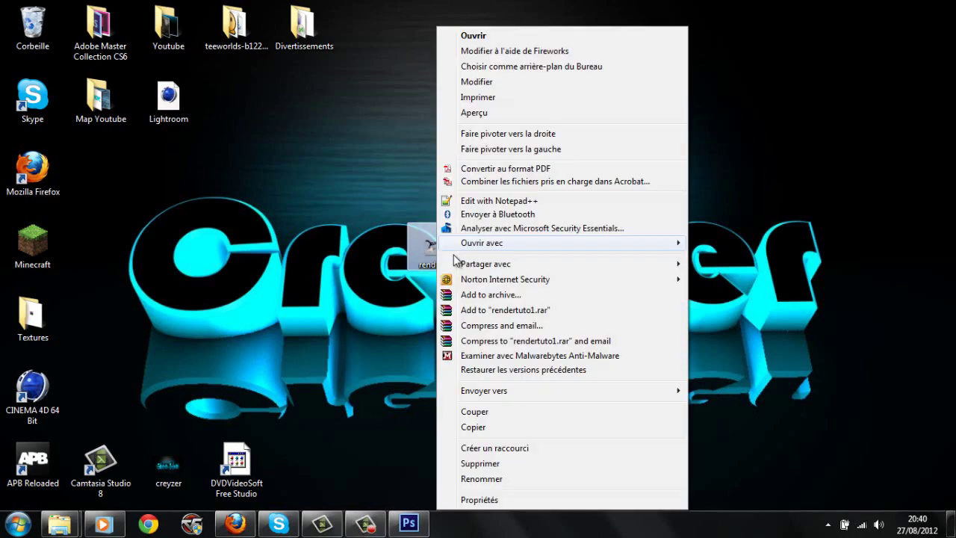
{"action": "mouse_move", "coordinate": [677, 244]}
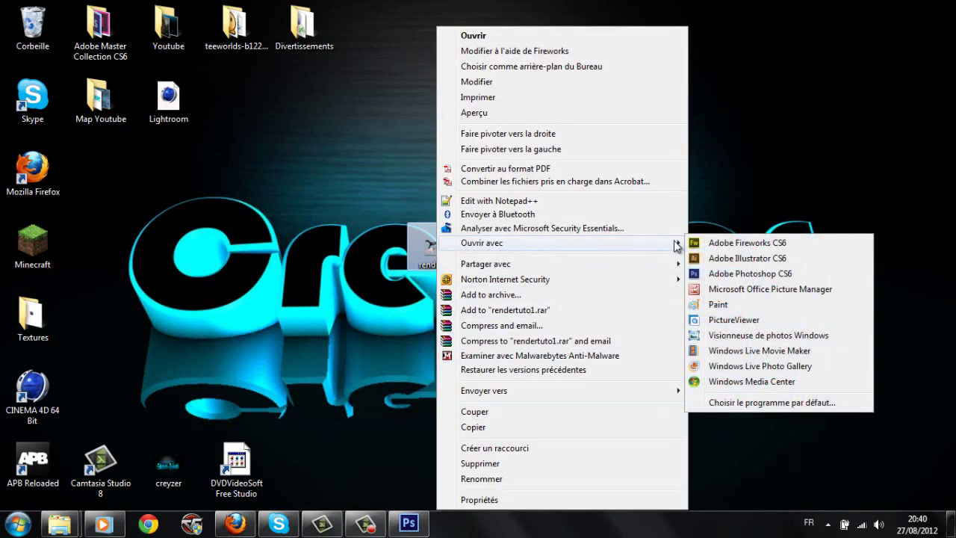
{"action": "left_click", "coordinate": [740, 335]}
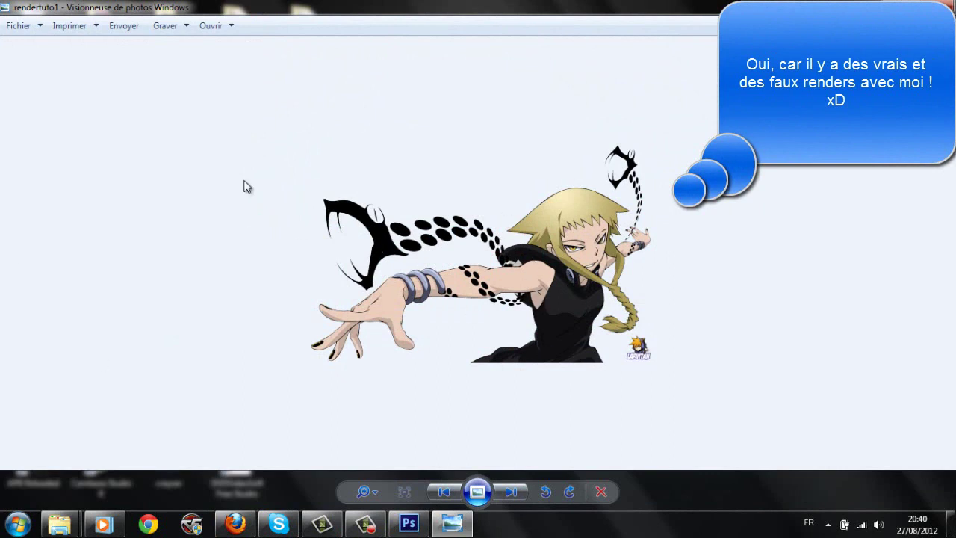
{"action": "left_click", "coordinate": [509, 487]}
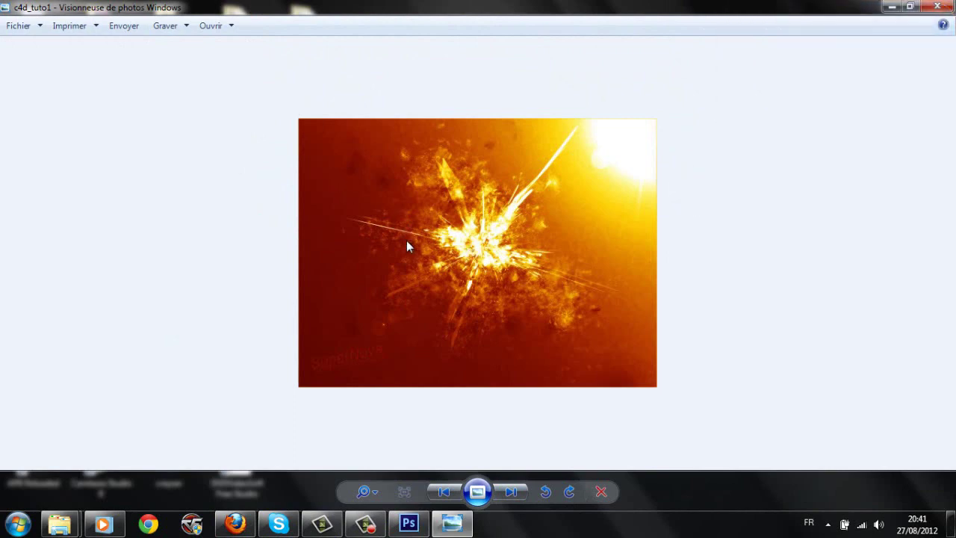
{"action": "left_click", "coordinate": [937, 7]}
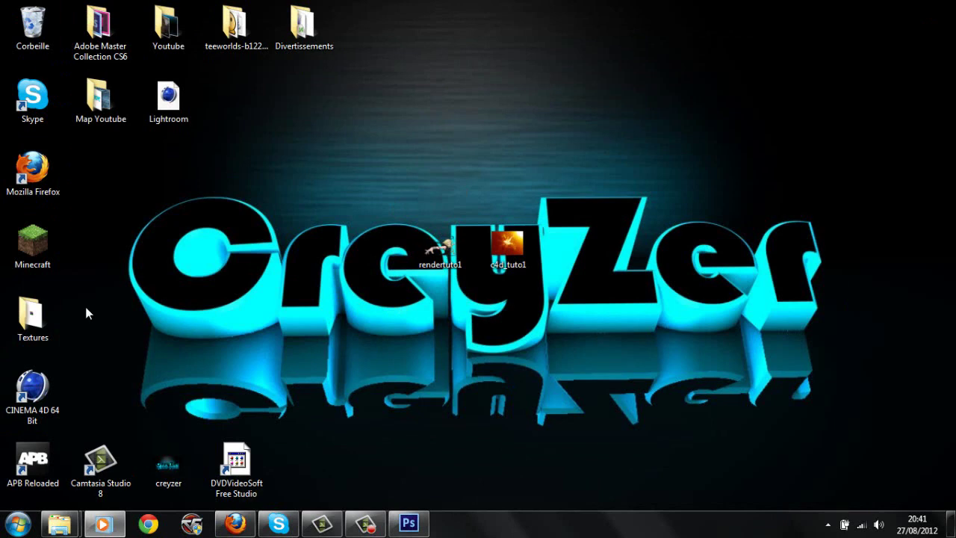
Switch to Photoshop and create a new 650 × 400 pixel document at 72 pixels per inch with a transparent background.
{"action": "left_click", "coordinate": [408, 523]}
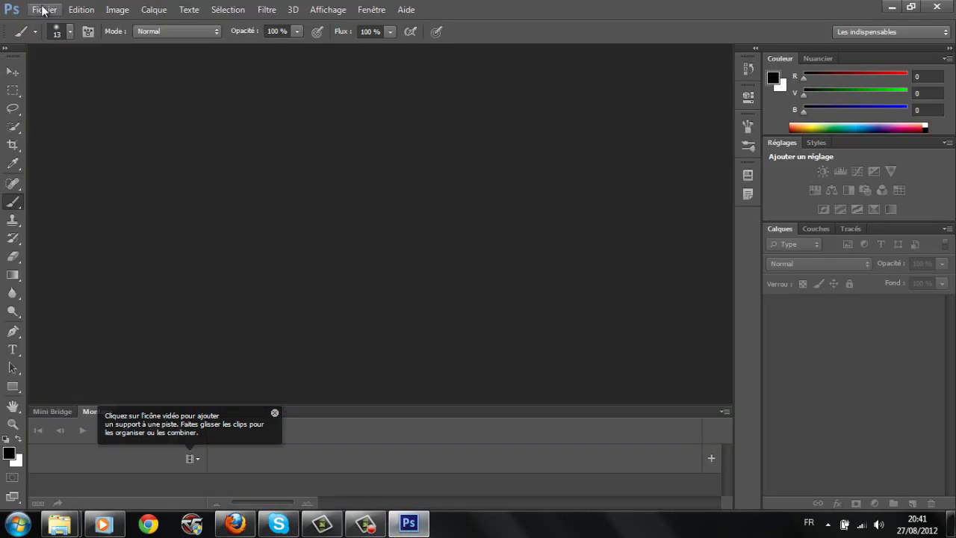
{"action": "left_click", "coordinate": [42, 9]}
{"action": "left_click", "coordinate": [75, 25]}
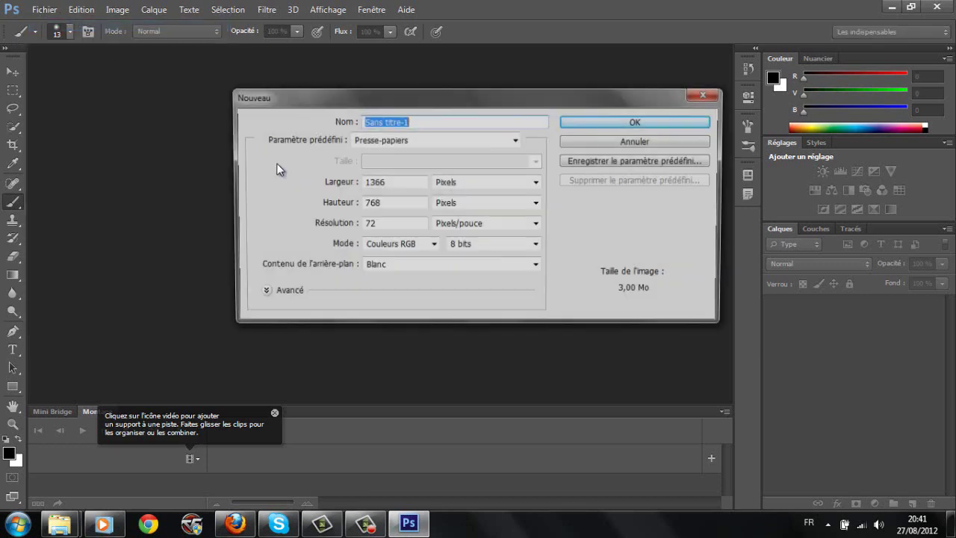
{"action": "double_click", "coordinate": [399, 182]}
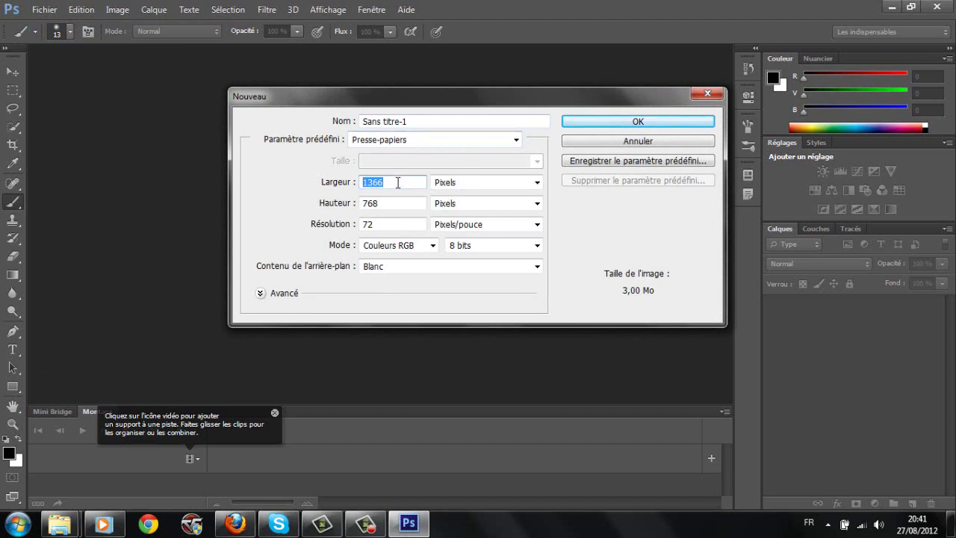
{"action": "type", "text": "650"}
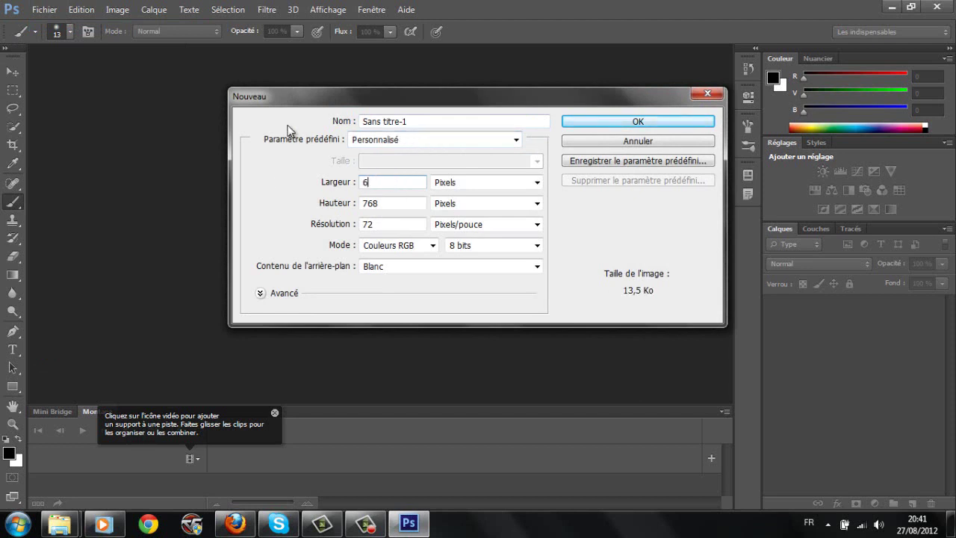
{"action": "left_click_drag", "start_coordinate": [384, 203], "coordinate": [316, 207]}
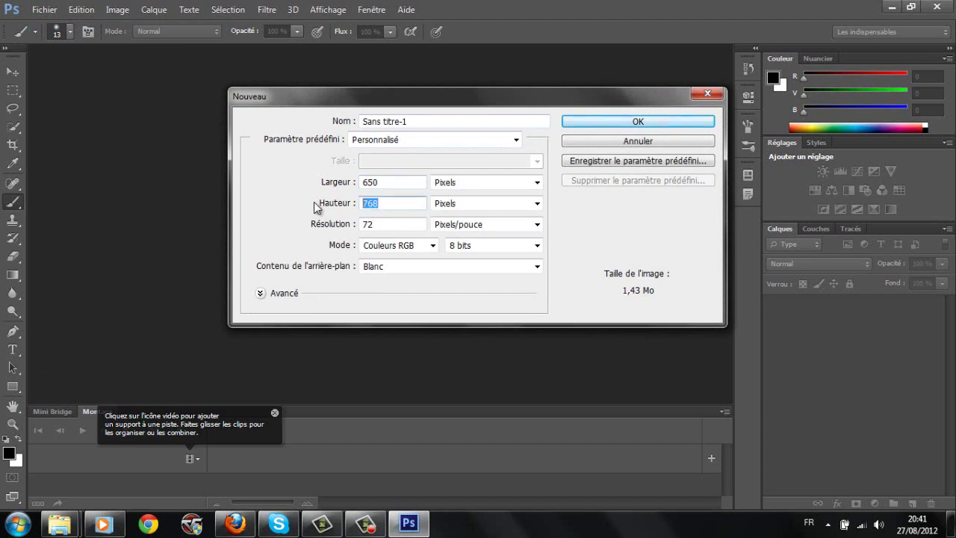
{"action": "key", "text": "BackSpace"}
{"action": "type", "text": "400"}
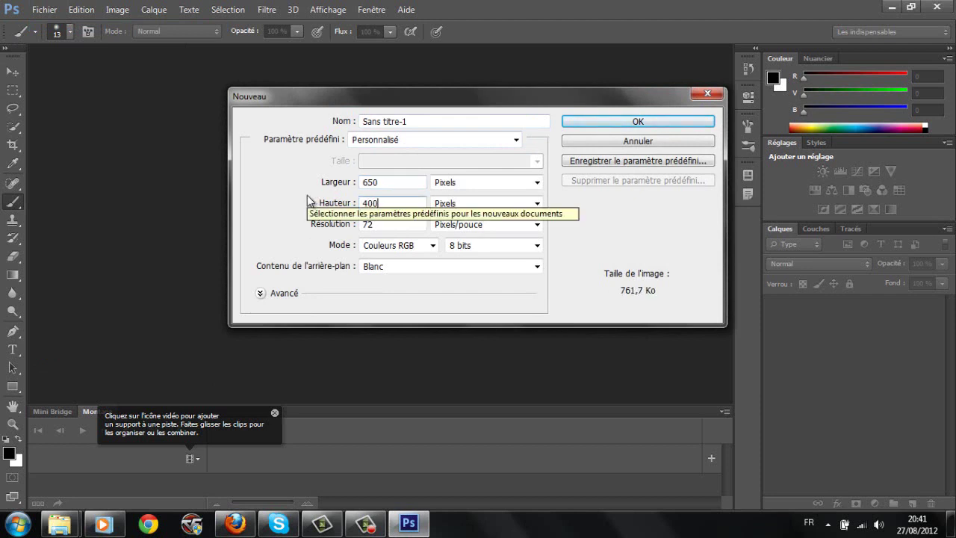
{"action": "left_click", "coordinate": [415, 224]}
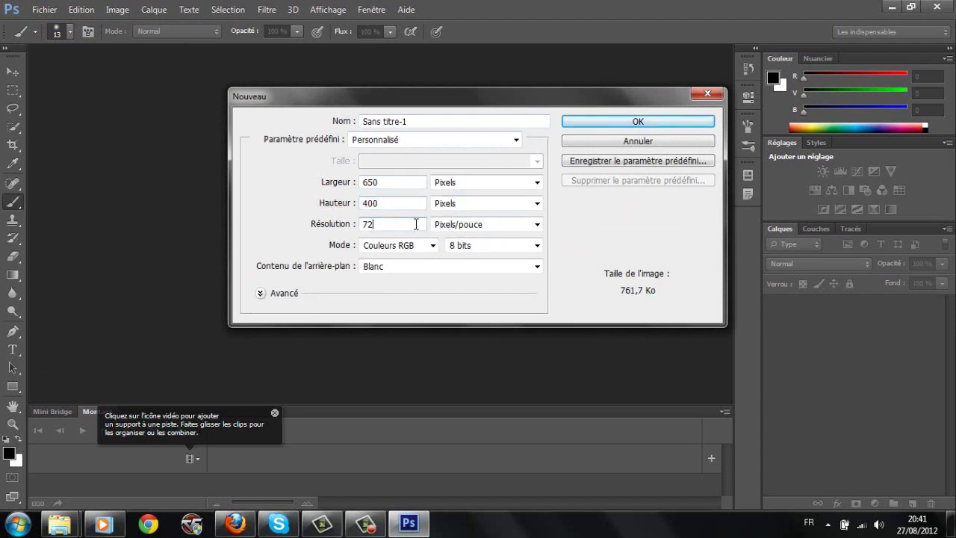
{"action": "left_click", "coordinate": [427, 267]}
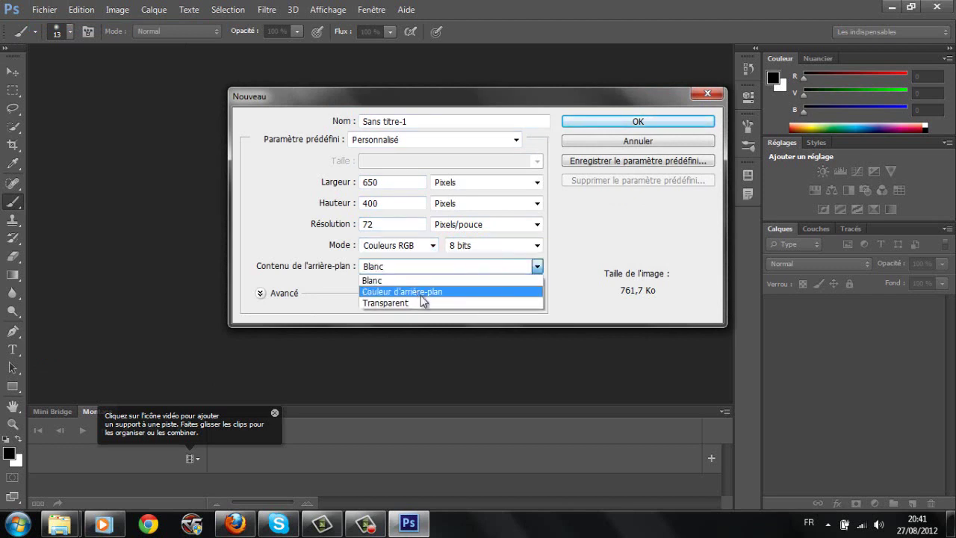
{"action": "left_click", "coordinate": [423, 300]}
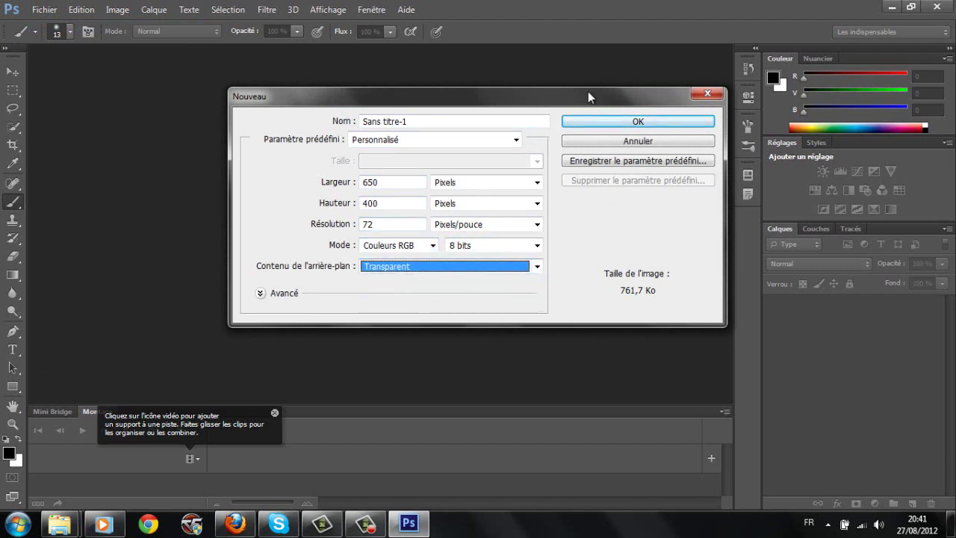
{"action": "left_click", "coordinate": [603, 123]}
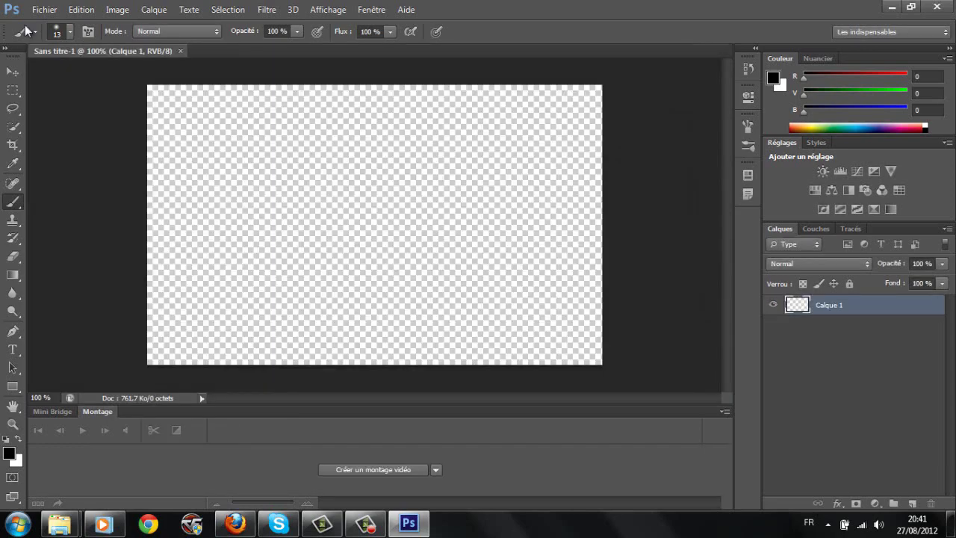
Import the rendertuto1 image from the desktop into the new document.
{"action": "left_click", "coordinate": [44, 9]}
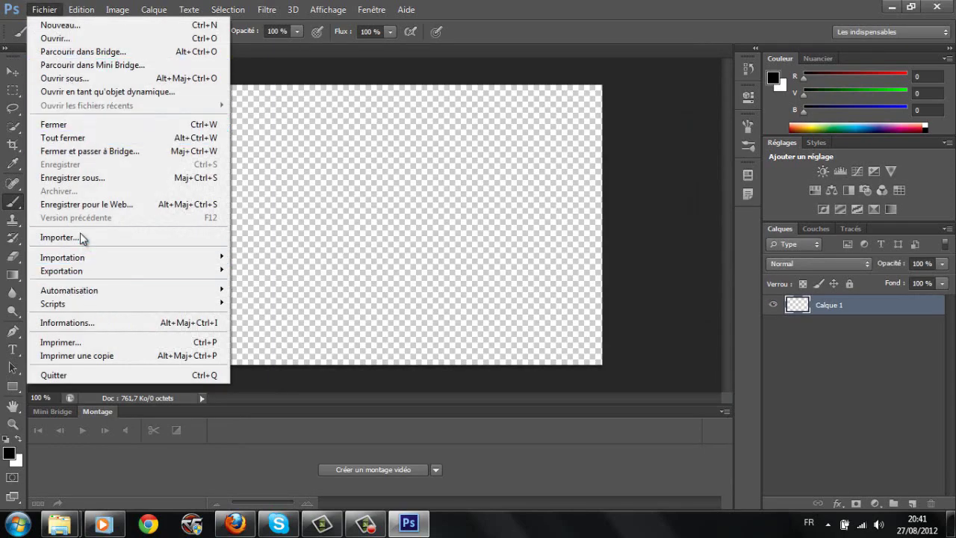
{"action": "left_click", "coordinate": [80, 237]}
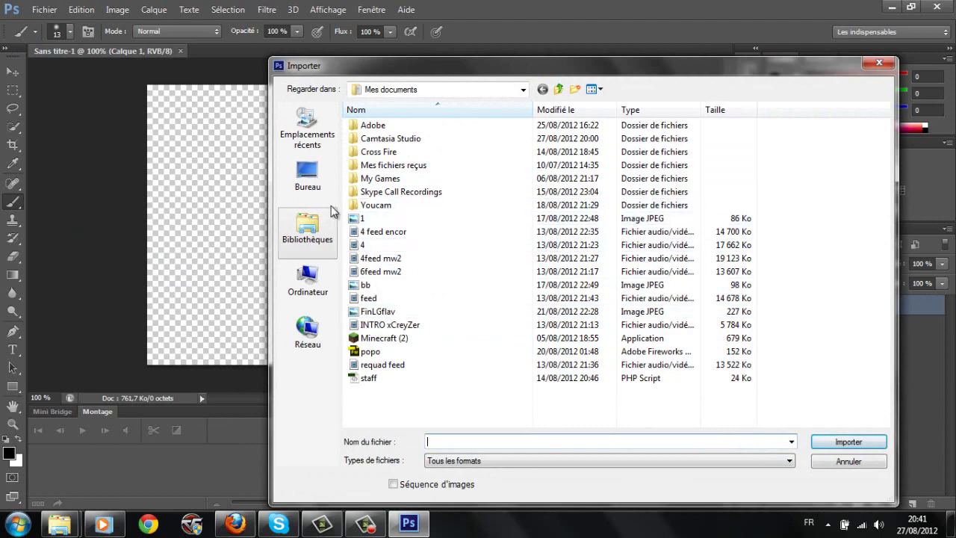
{"action": "left_click", "coordinate": [310, 180]}
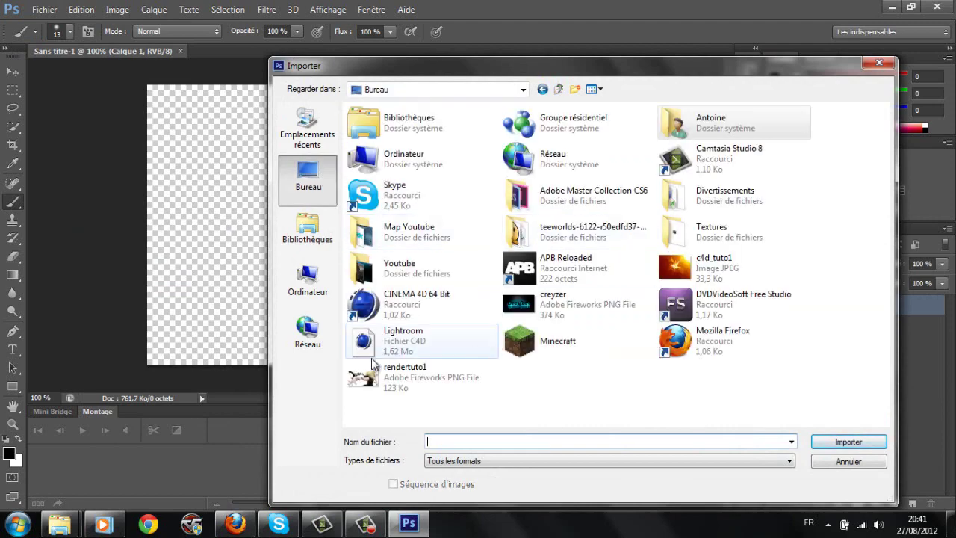
{"action": "left_click", "coordinate": [372, 366]}
{"action": "left_click", "coordinate": [844, 441]}
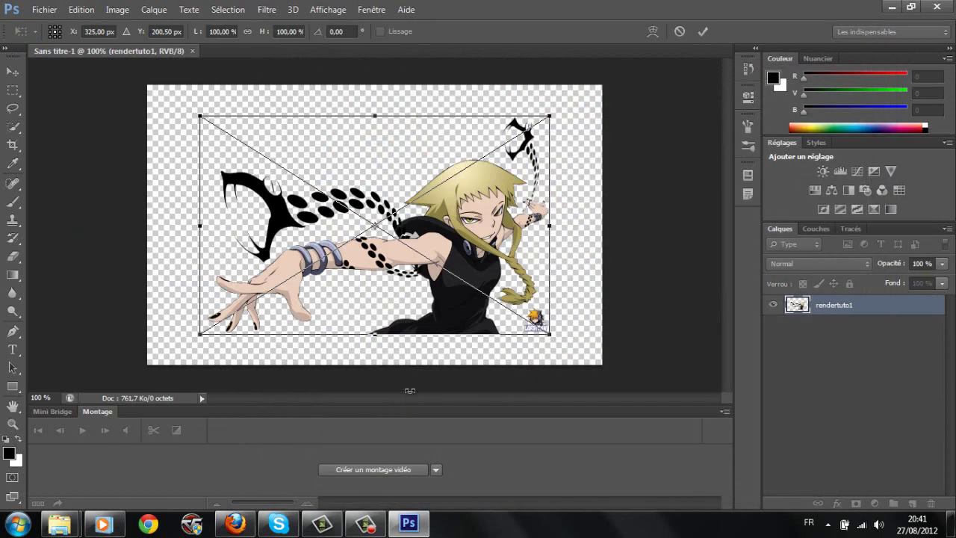
Enlarge the placed render to about 120% width and 118% height, resting on the canvas's bottom edge, and apply the transformation.
{"action": "left_click_drag", "start_coordinate": [432, 235], "coordinate": [391, 265]}
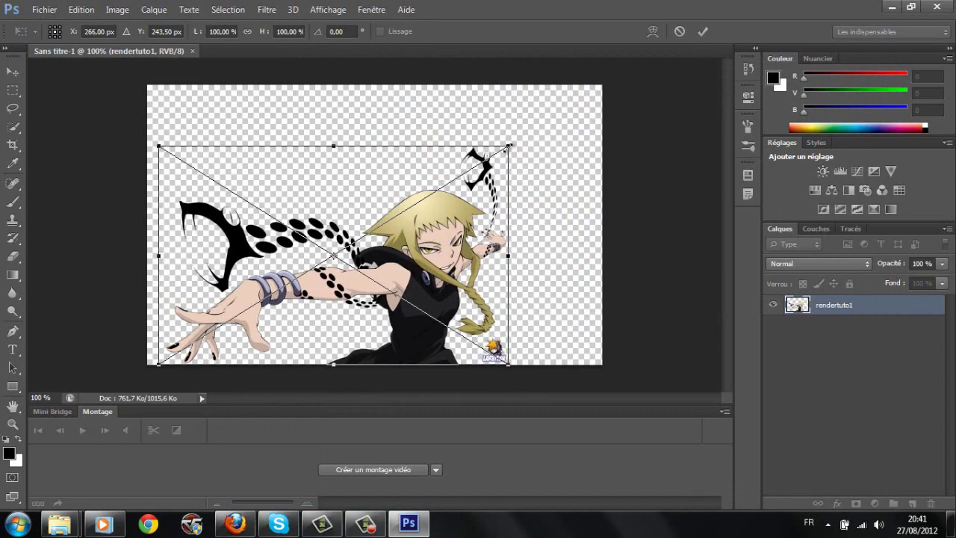
{"action": "left_click_drag", "start_coordinate": [508, 146], "coordinate": [578, 108]}
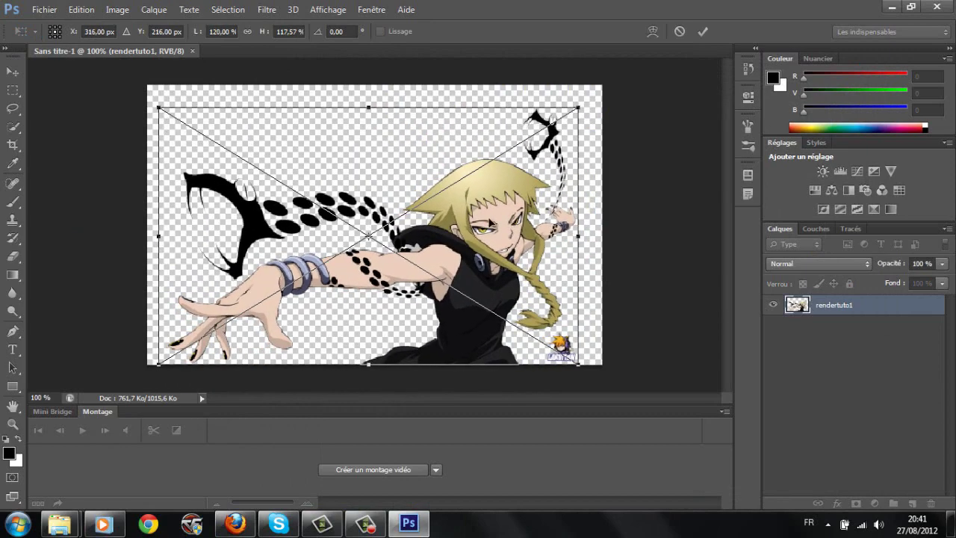
{"action": "key", "text": "Return"}
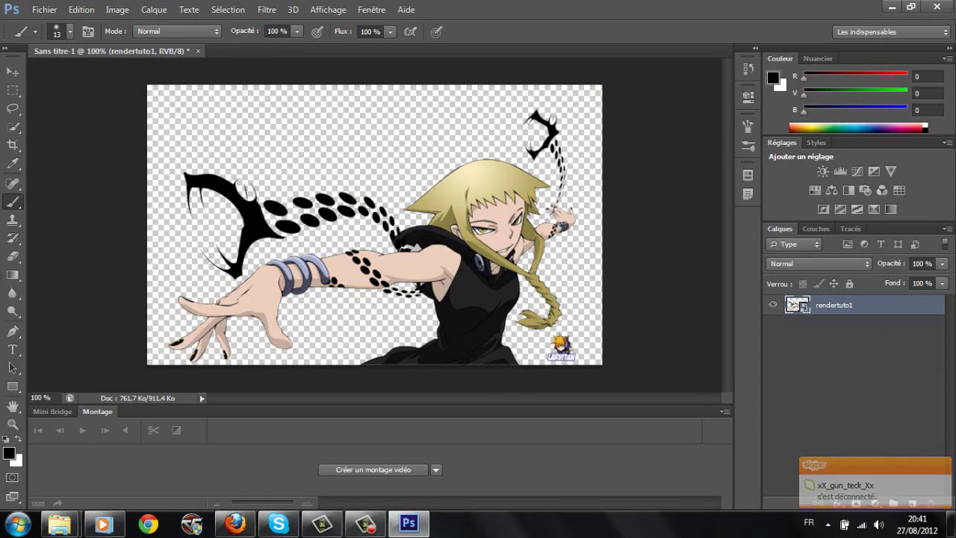
Rasterize the rendertuto1 layer and erase the small logo beneath the character's braid with the Eraser.
{"action": "left_click", "coordinate": [12, 257]}
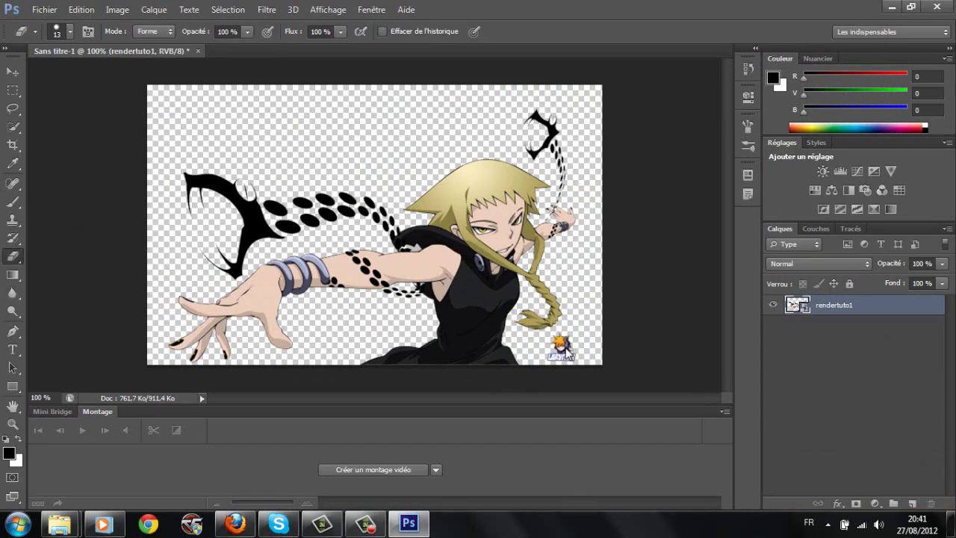
{"action": "left_click", "coordinate": [567, 354]}
{"action": "left_click", "coordinate": [426, 200]}
{"action": "mouse_move", "coordinate": [557, 335]}
{"action": "left_mouse_down"}
{"action": "mouse_move", "coordinate": [572, 340]}
{"action": "mouse_move", "coordinate": [559, 357]}
{"action": "mouse_move", "coordinate": [572, 350]}
{"action": "left_mouse_up"}
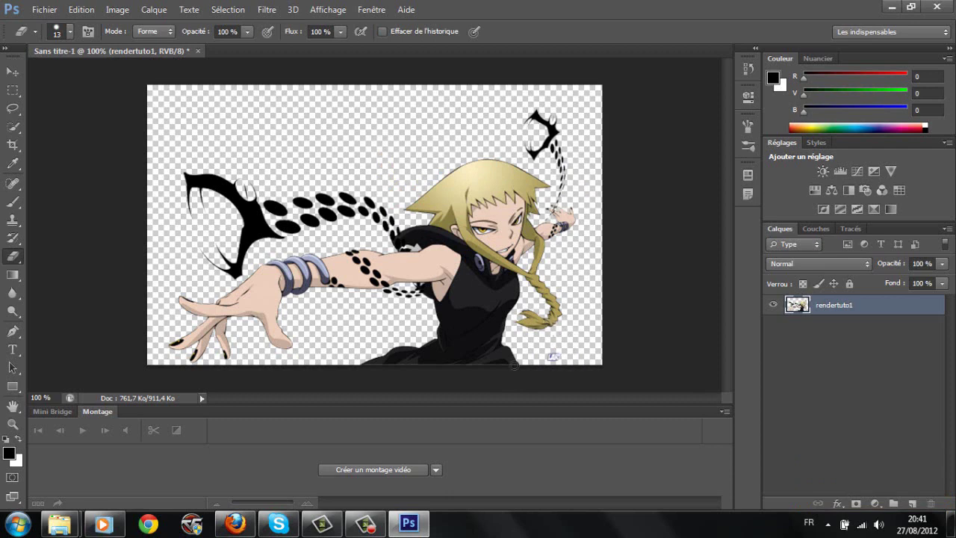
{"action": "key", "text": "ctrl+z"}
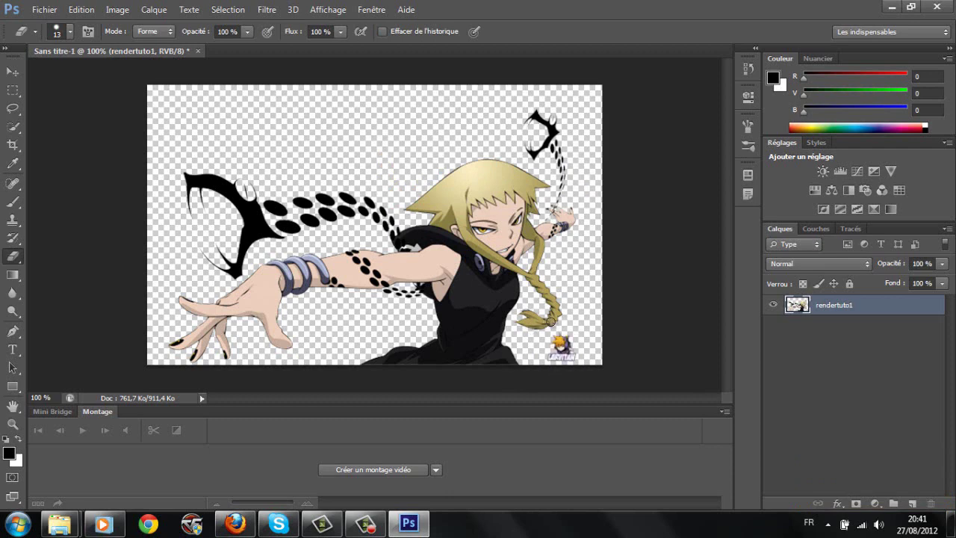
{"action": "mouse_move", "coordinate": [550, 321]}
{"action": "left_mouse_down"}
{"action": "mouse_move", "coordinate": [568, 327]}
{"action": "mouse_move", "coordinate": [569, 355]}
{"action": "mouse_move", "coordinate": [557, 359]}
{"action": "mouse_move", "coordinate": [573, 349]}
{"action": "mouse_move", "coordinate": [563, 339]}
{"action": "left_mouse_up"}
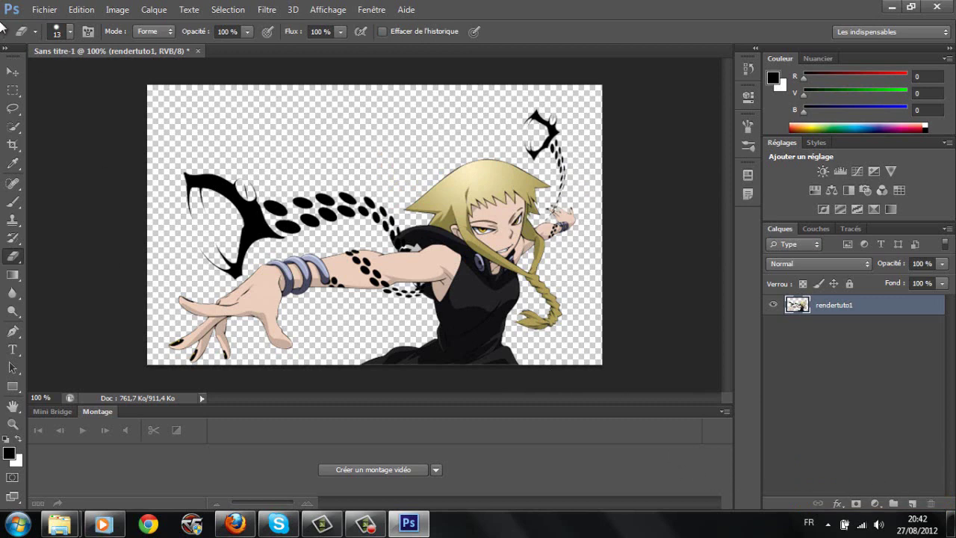
Add a new empty layer and place it beneath the rendertuto1 layer.
{"action": "left_click", "coordinate": [6, 73]}
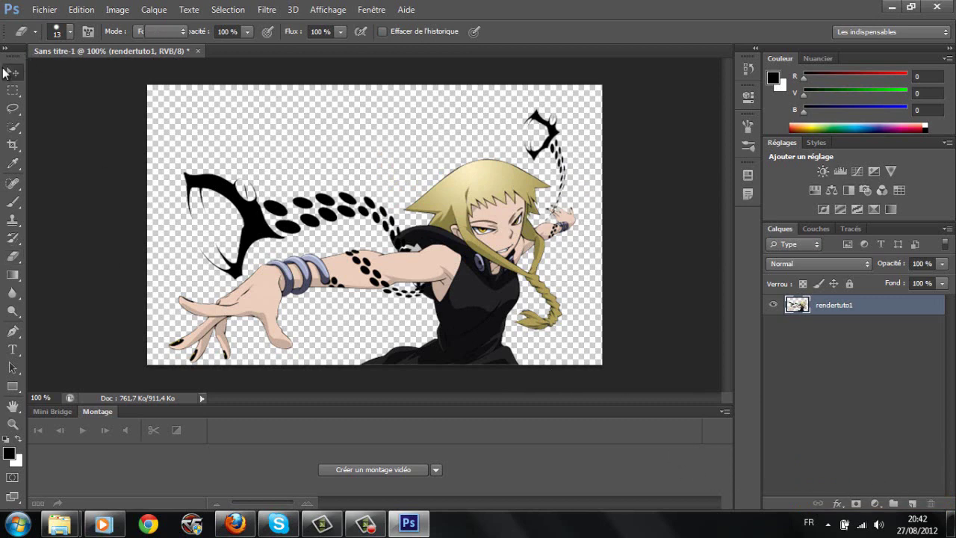
{"action": "left_click", "coordinate": [912, 504]}
{"action": "left_click_drag", "start_coordinate": [835, 313], "coordinate": [841, 343]}
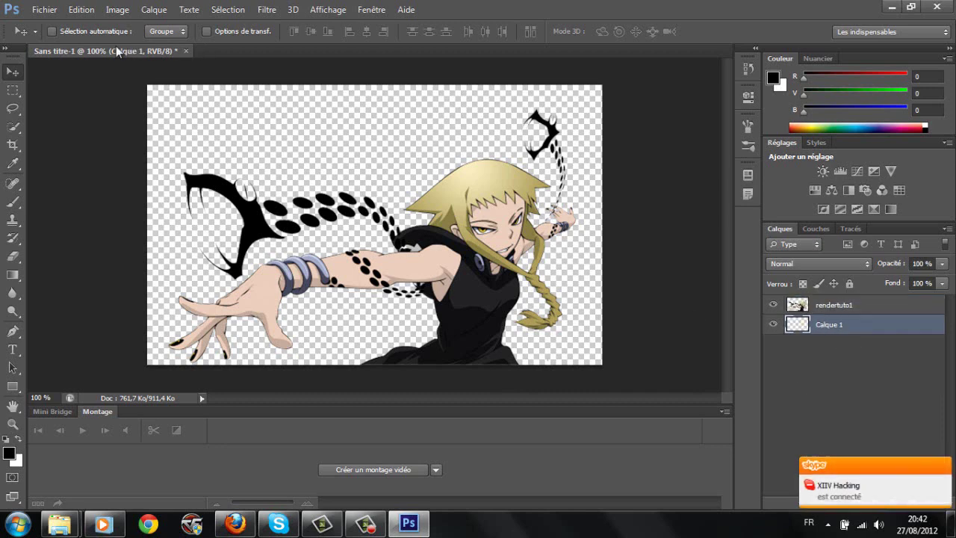
Set up the Rectangle tool with no fill and a solid black outline.
{"action": "left_click", "coordinate": [12, 386]}
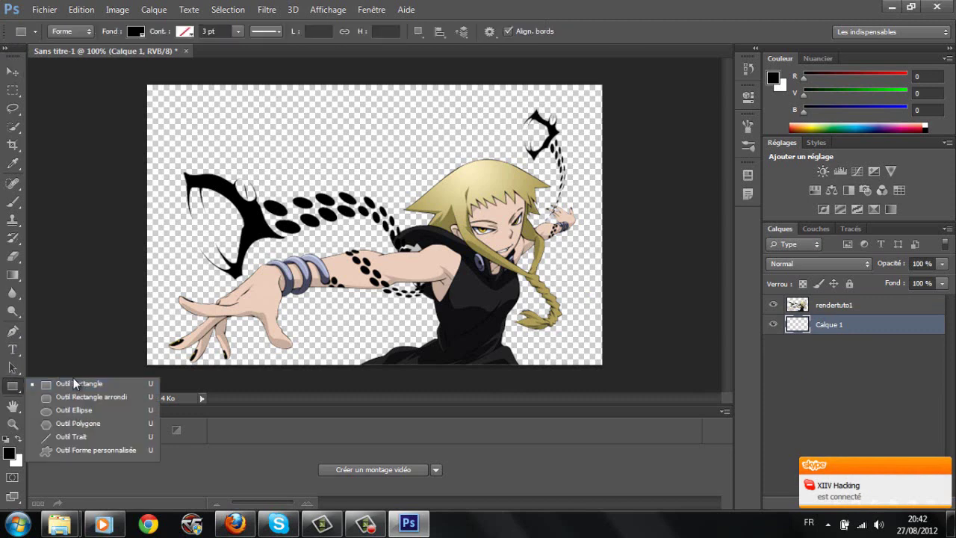
{"action": "left_click", "coordinate": [78, 381]}
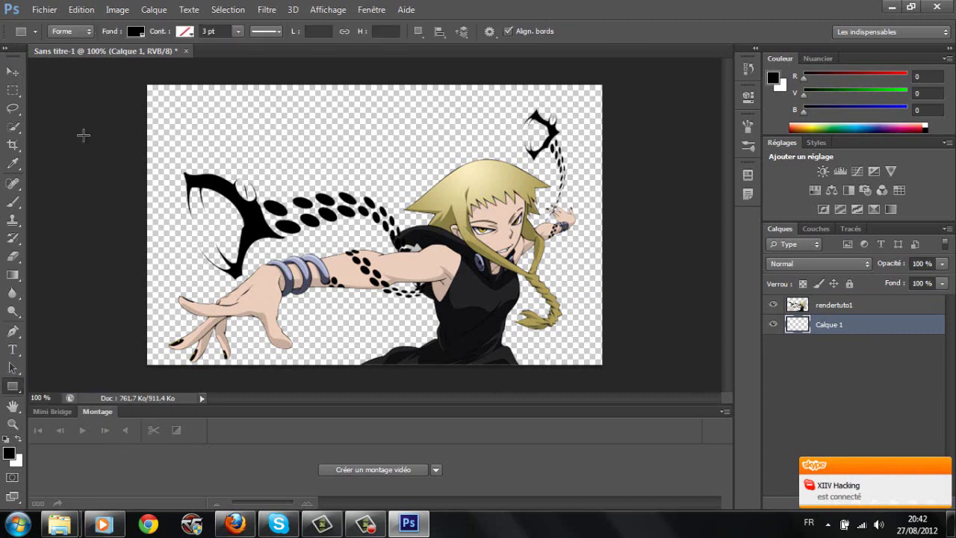
{"action": "left_click", "coordinate": [133, 36]}
{"action": "left_click", "coordinate": [57, 59]}
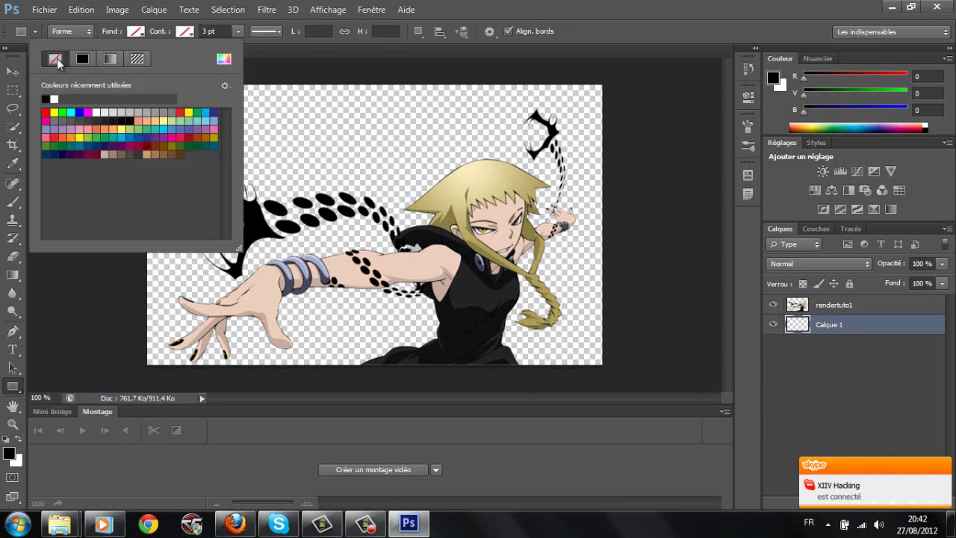
{"action": "left_click", "coordinate": [185, 31]}
{"action": "left_click", "coordinate": [184, 31]}
{"action": "left_click", "coordinate": [131, 59]}
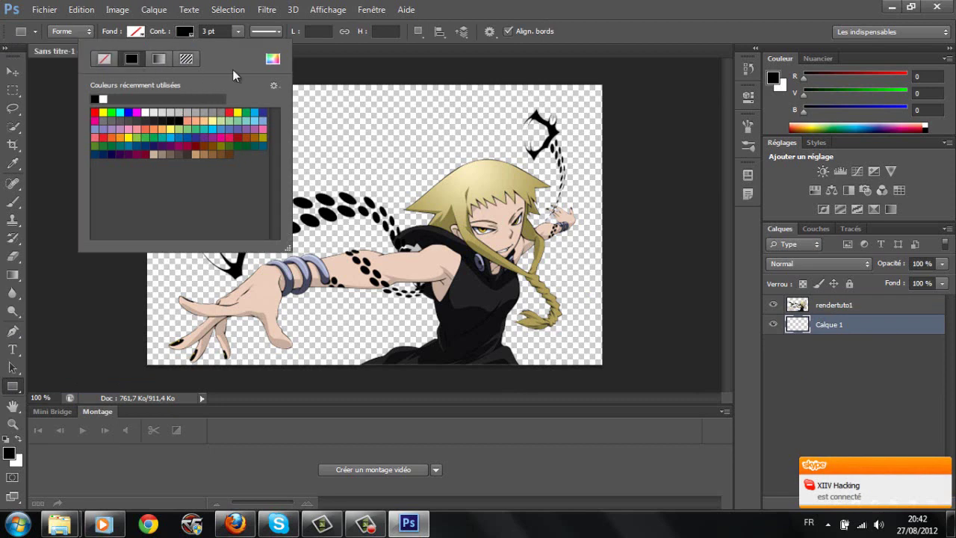
Change the rectangle's outline style to the dotted line.
{"action": "left_click", "coordinate": [221, 31]}
{"action": "left_click", "coordinate": [264, 31]}
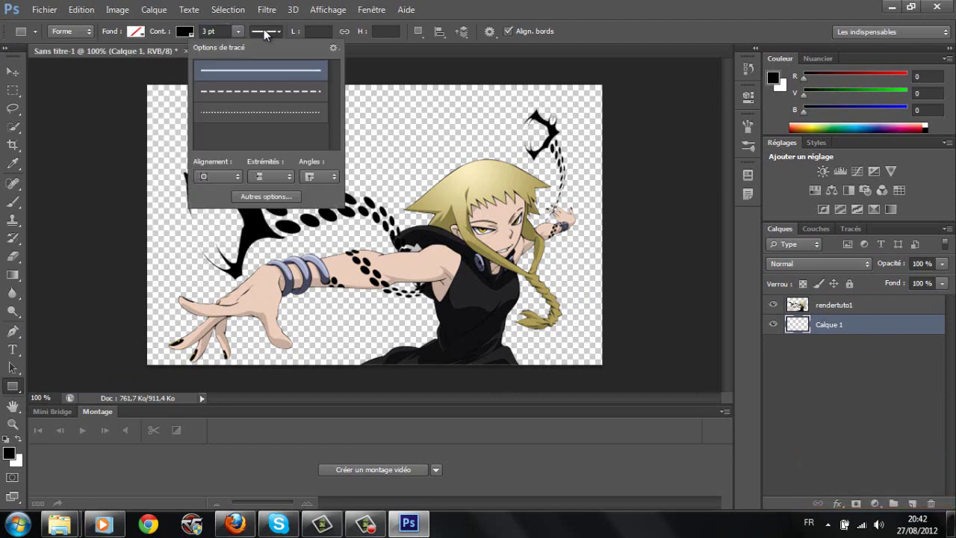
{"action": "left_click", "coordinate": [257, 93]}
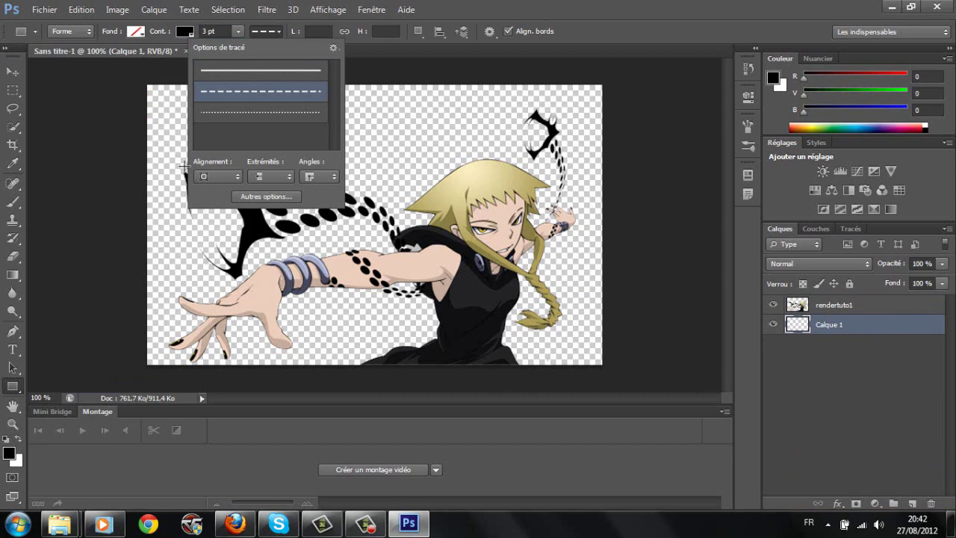
{"action": "left_click", "coordinate": [257, 113]}
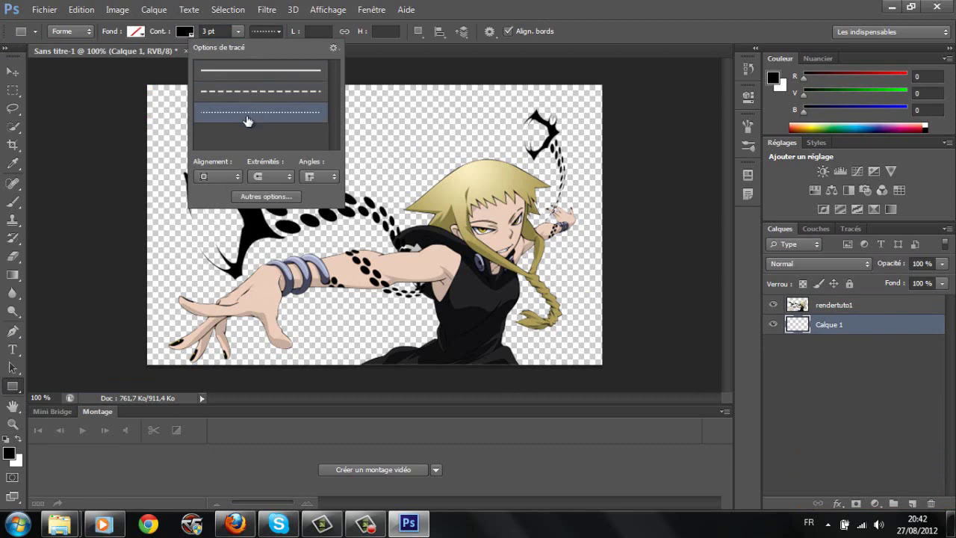
Draw a dotted rectangle about 610 × 183 px across the lower half of the canvas, behind the character.
{"action": "left_click", "coordinate": [115, 132]}
{"action": "left_click", "coordinate": [116, 132]}
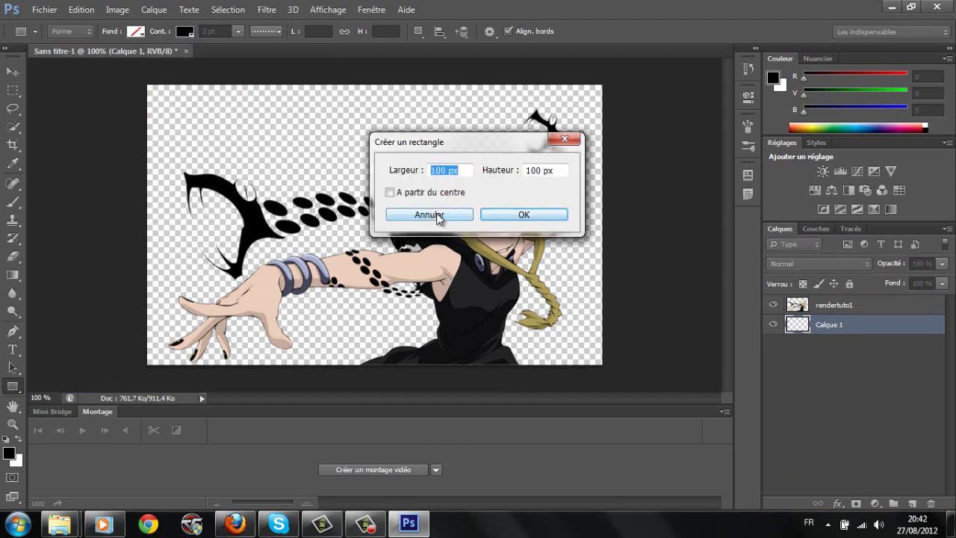
{"action": "left_click", "coordinate": [426, 216]}
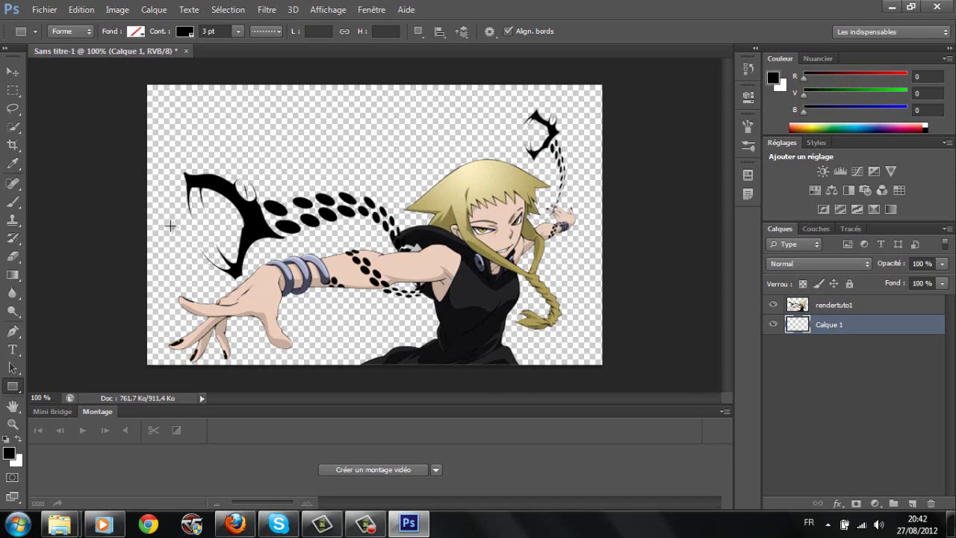
{"action": "left_click_drag", "start_coordinate": [165, 227], "coordinate": [593, 356]}
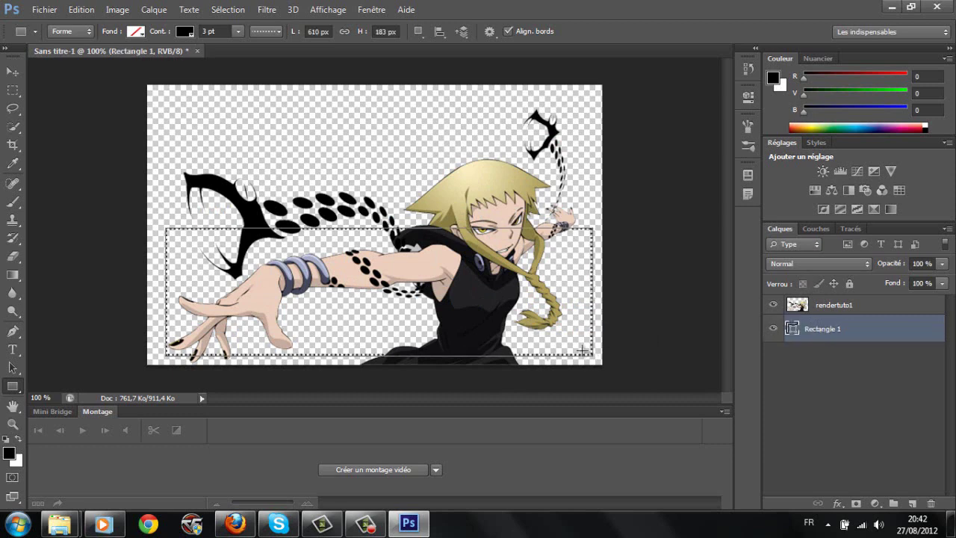
{"action": "left_click", "coordinate": [823, 391]}
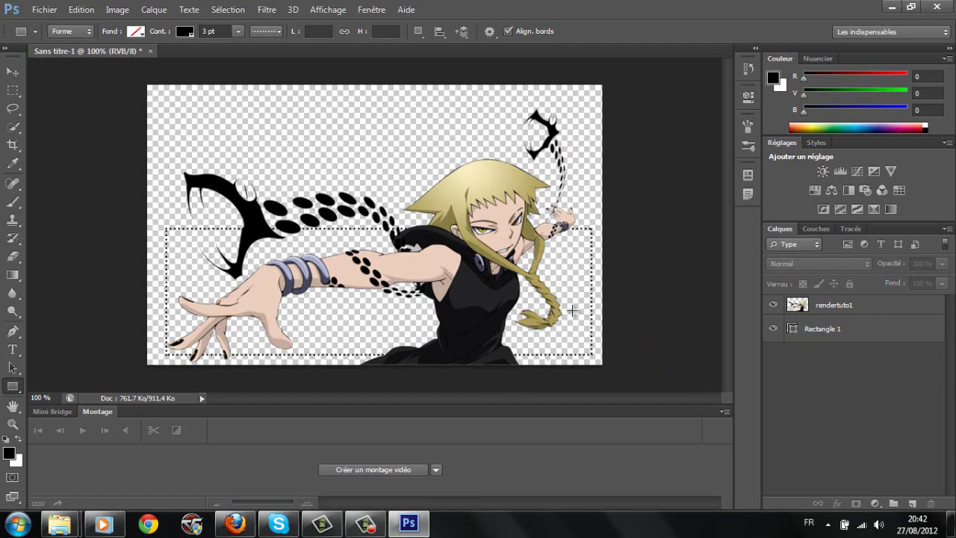
Place the c4d_tuto1 image from the desktop at the top of the layer stack.
{"action": "left_click", "coordinate": [35, 9]}
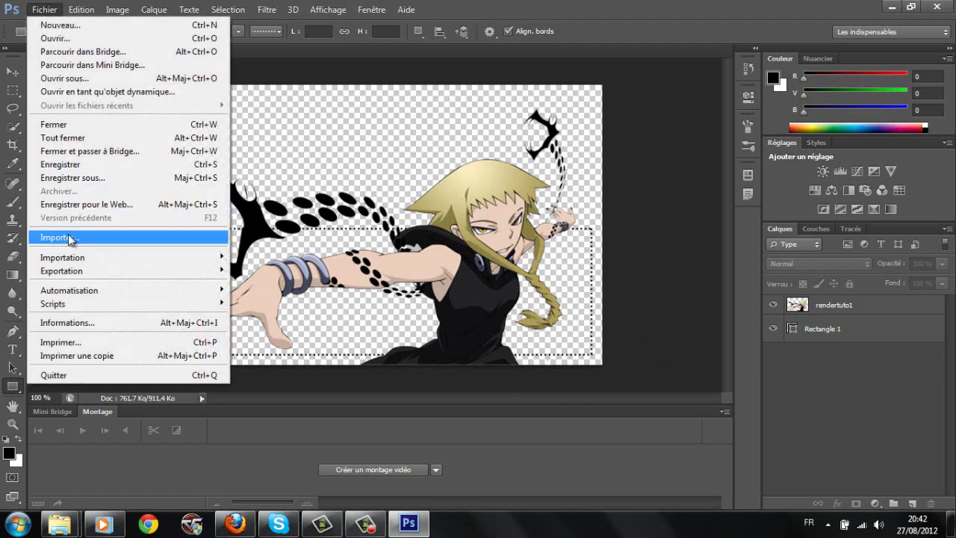
{"action": "left_click", "coordinate": [71, 236]}
{"action": "left_click", "coordinate": [687, 277]}
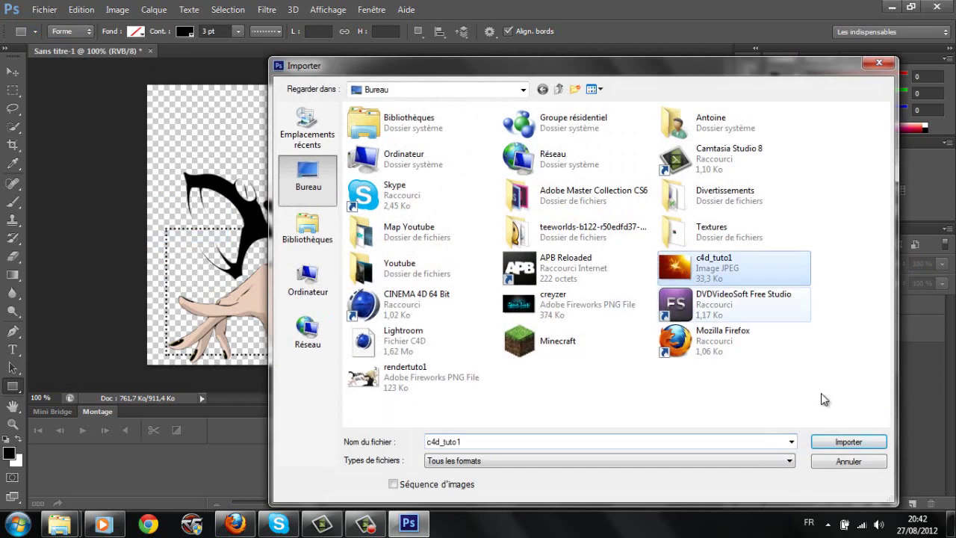
{"action": "left_click", "coordinate": [866, 443]}
Stretch the placed c4d_tuto1 image to 119.14% width and 47.66% height over the dotted rectangle and apply the transformation.
{"action": "left_click_drag", "start_coordinate": [381, 91], "coordinate": [346, 224]}
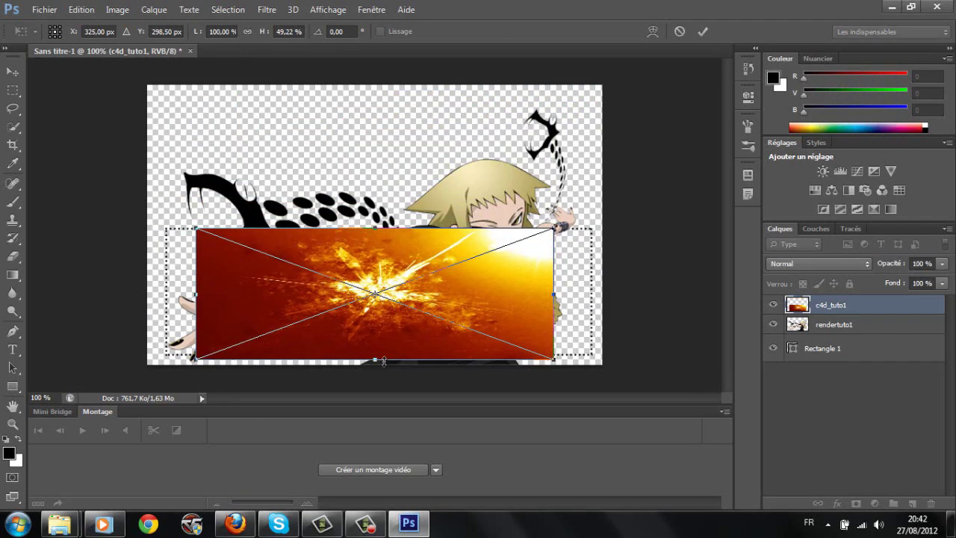
{"action": "left_click_drag", "start_coordinate": [375, 360], "coordinate": [376, 355]}
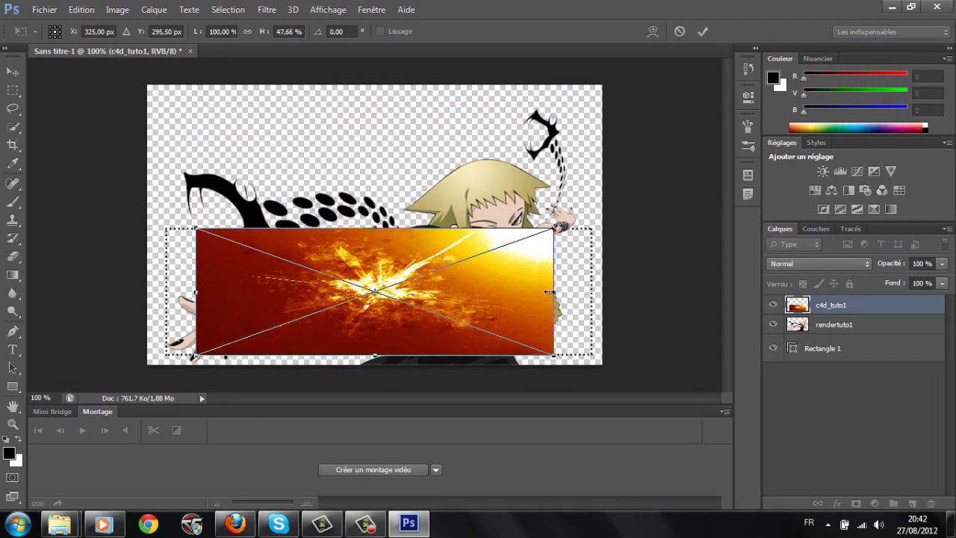
{"action": "left_click_drag", "start_coordinate": [549, 292], "coordinate": [592, 291]}
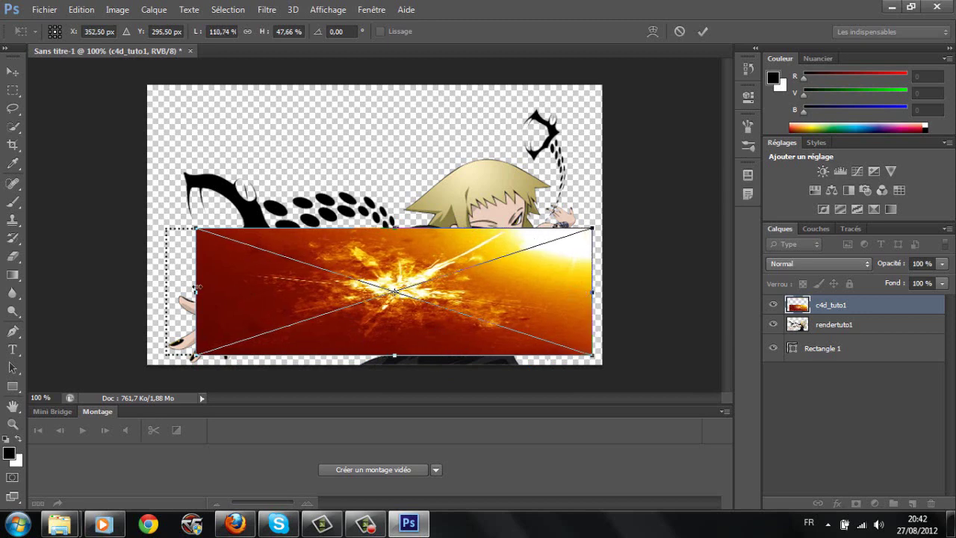
{"action": "left_click_drag", "start_coordinate": [195, 292], "coordinate": [166, 293]}
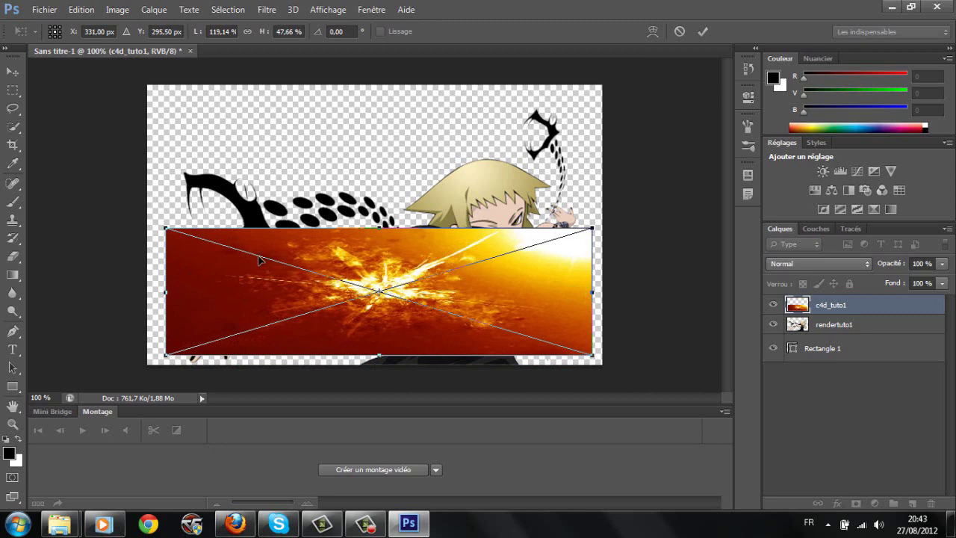
{"action": "key", "text": "ctrl+z"}
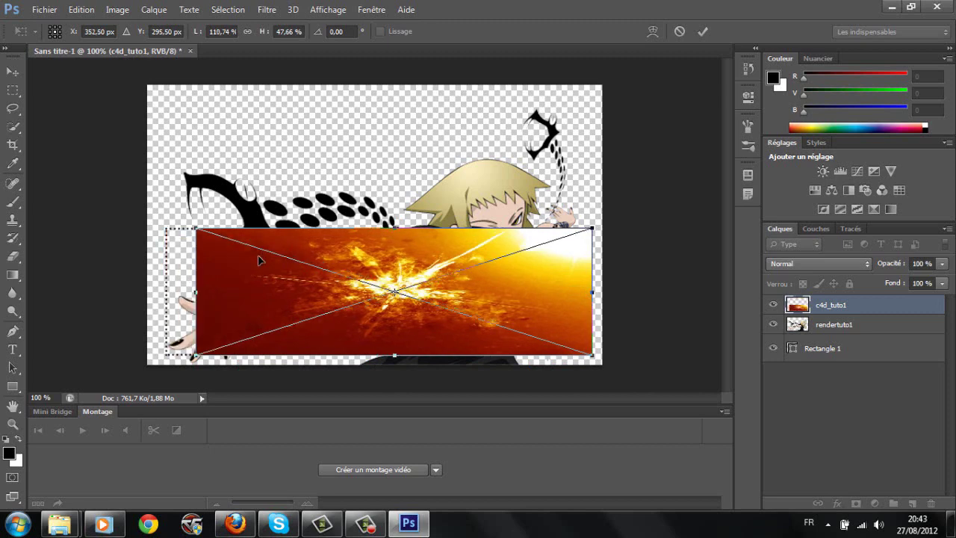
{"action": "key", "text": "ctrl+z"}
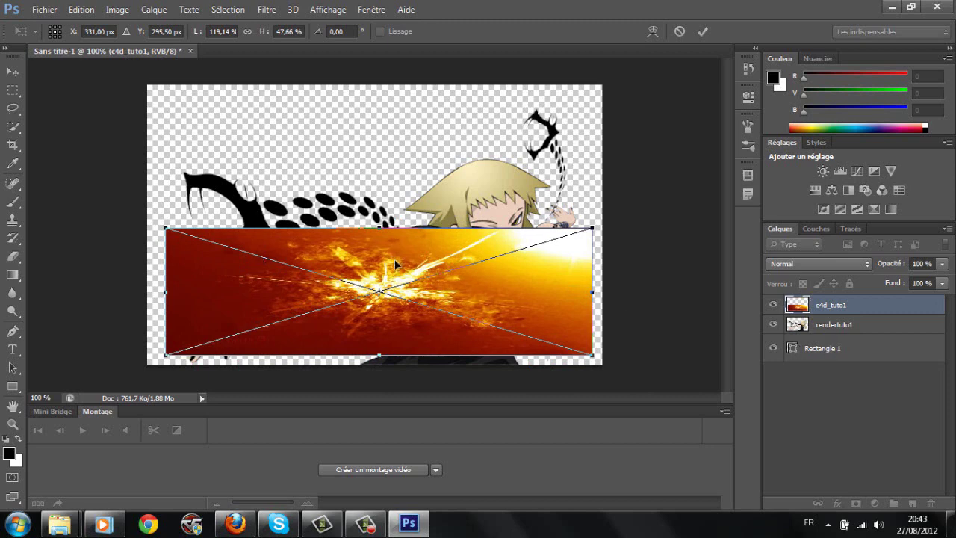
{"action": "key", "text": "Return"}
Delete the c4d_tuto1 layer that covers the character.
{"action": "left_click_drag", "start_coordinate": [890, 307], "coordinate": [930, 503]}
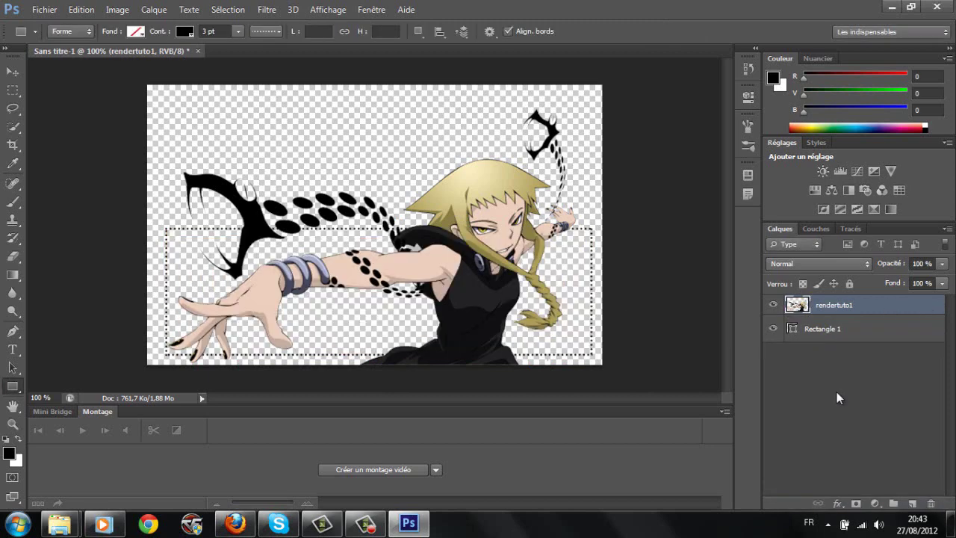
Place the c4d_tuto1 image directly above the Rectangle 1 layer, beneath rendertuto1.
{"action": "left_click", "coordinate": [860, 336]}
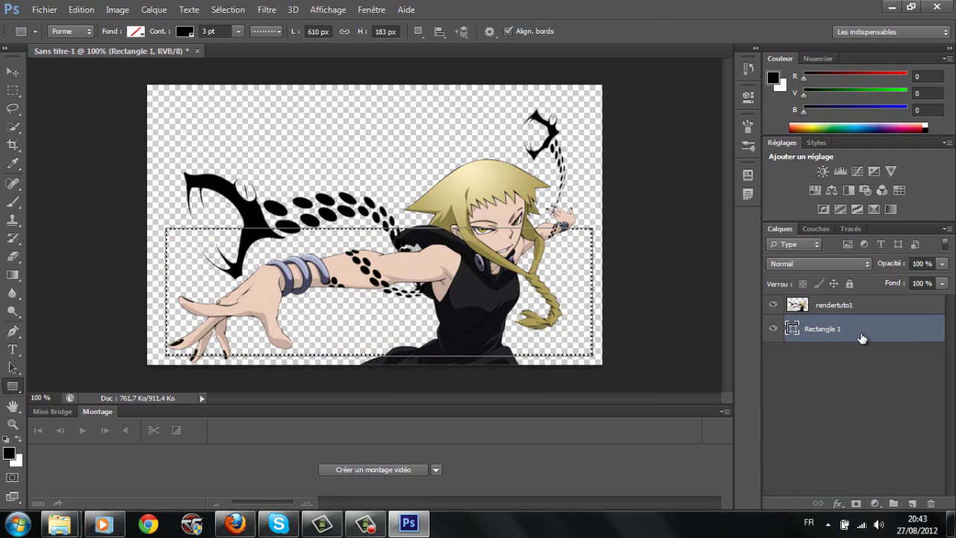
{"action": "left_click", "coordinate": [41, 13]}
{"action": "left_click", "coordinate": [95, 235]}
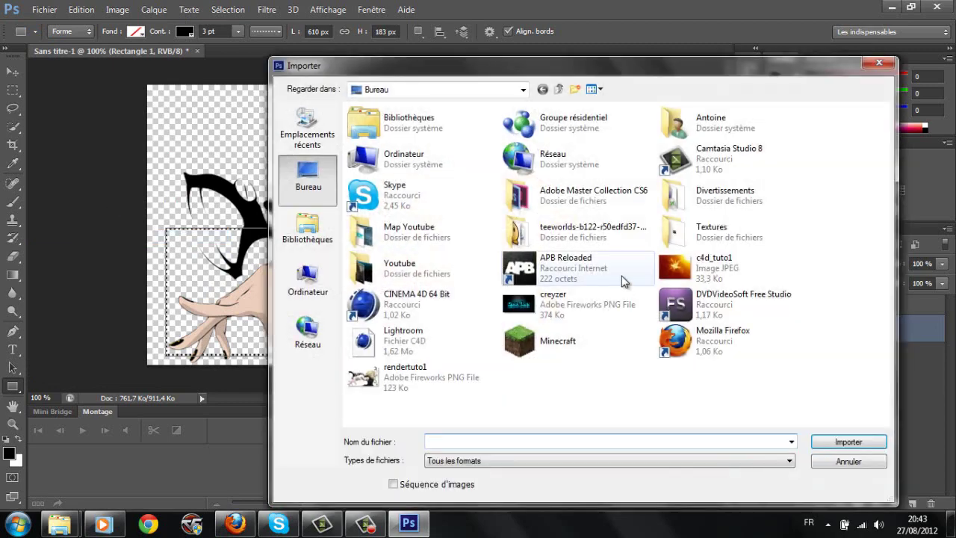
{"action": "left_click", "coordinate": [679, 269]}
{"action": "left_click", "coordinate": [866, 443]}
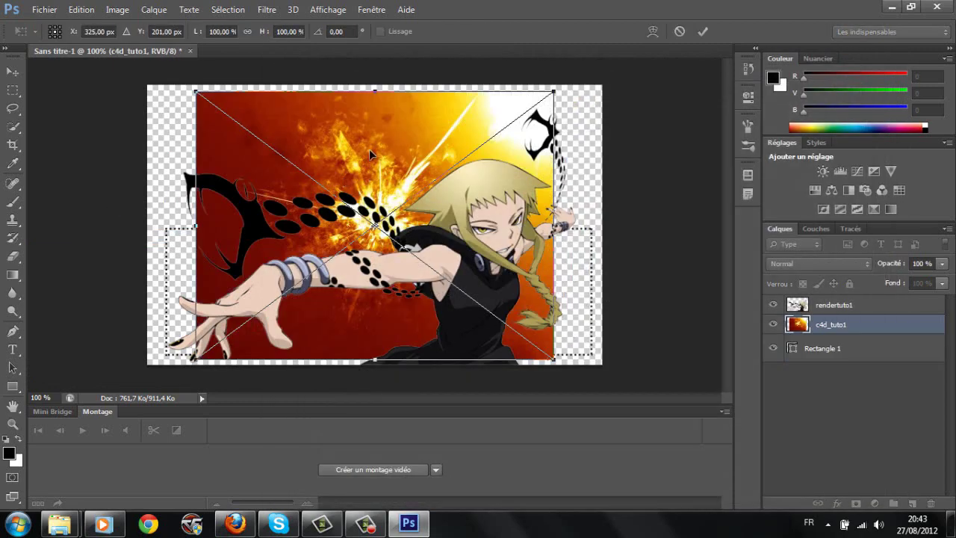
Scale the c4d_tuto1 image behind the character to 119.14% width and 47.66% height, fitting the dotted rectangle, and apply it.
{"action": "left_click_drag", "start_coordinate": [374, 90], "coordinate": [375, 228]}
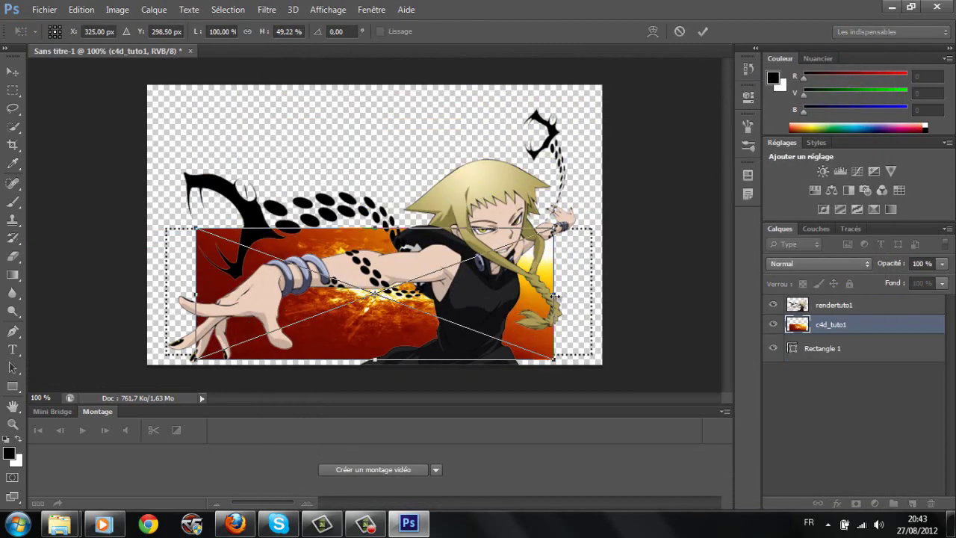
{"action": "left_click_drag", "start_coordinate": [554, 296], "coordinate": [593, 295]}
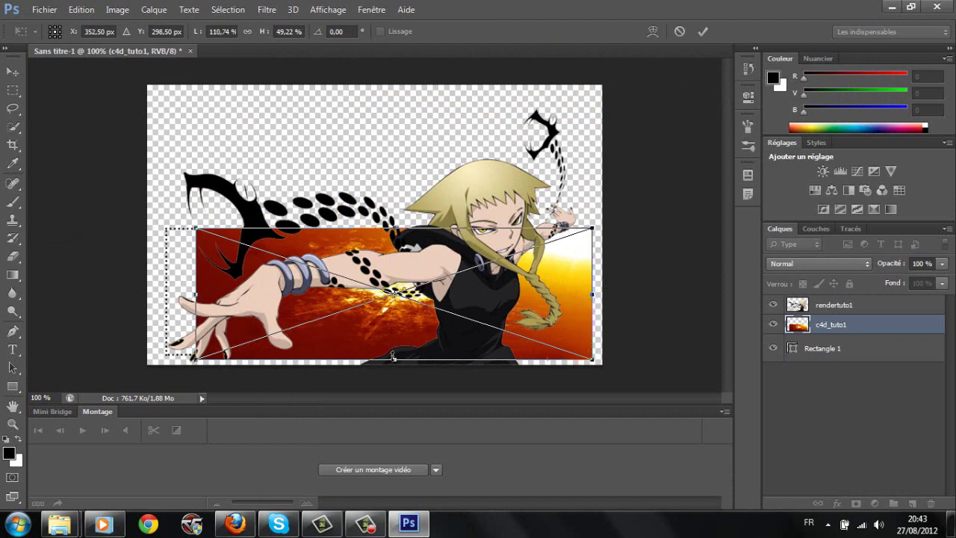
{"action": "left_click_drag", "start_coordinate": [395, 358], "coordinate": [394, 355]}
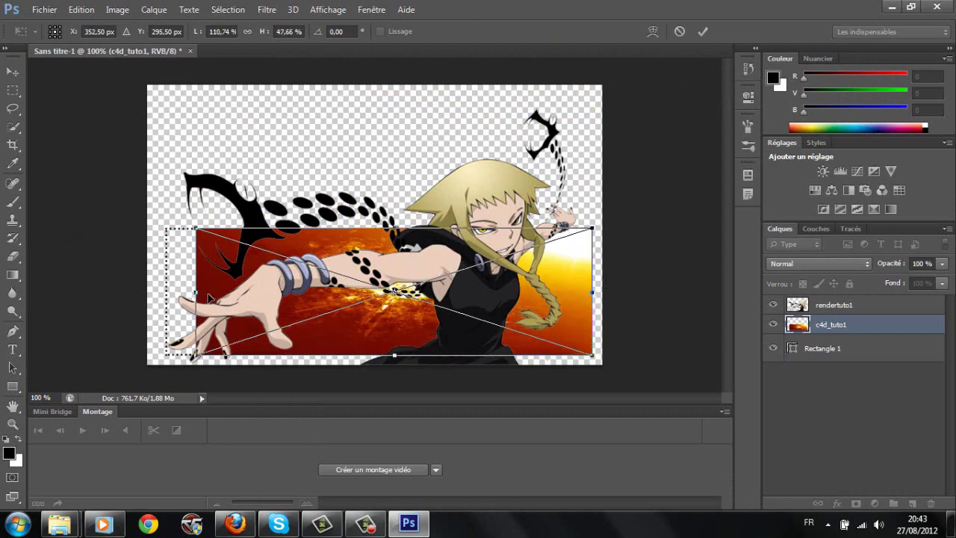
{"action": "left_click_drag", "start_coordinate": [191, 294], "coordinate": [166, 294]}
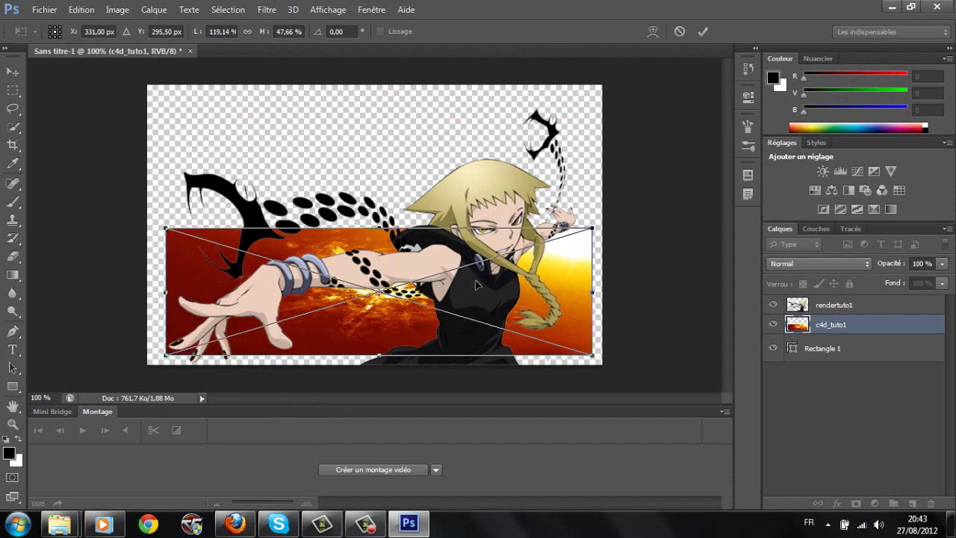
{"action": "key", "text": "u"}
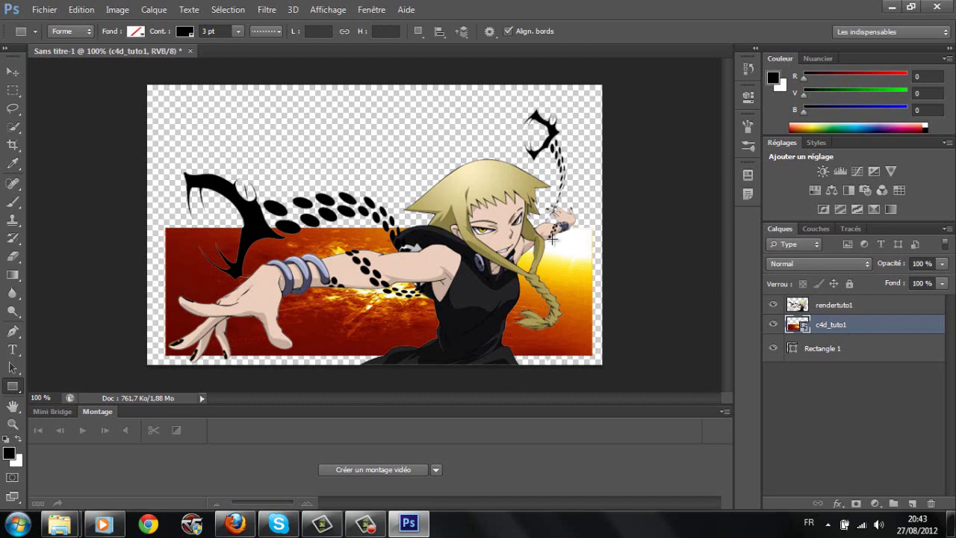
Add a Levels adjustment layer above all layers with midtones 1.17, white input 242 and white output 216.
{"action": "left_click", "coordinate": [851, 354]}
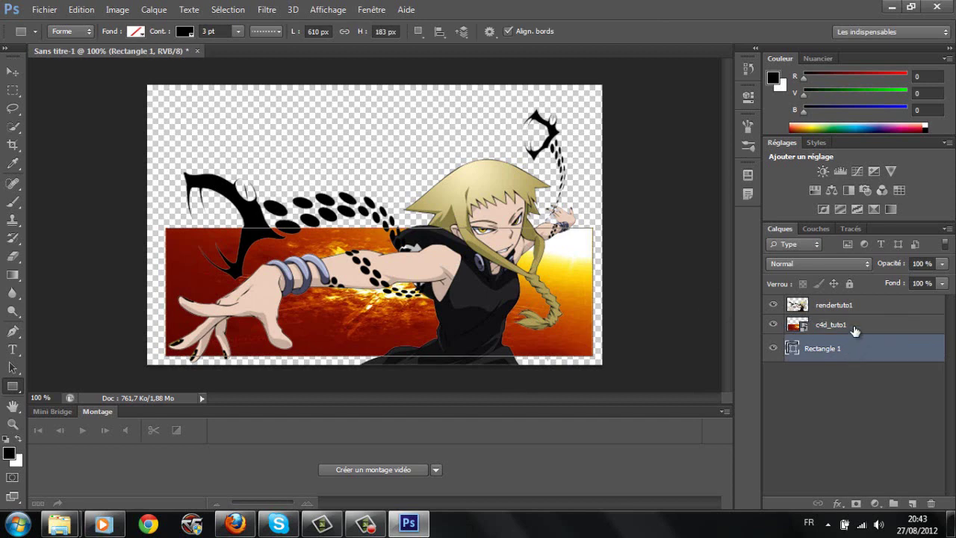
{"action": "left_click", "coordinate": [855, 331]}
{"action": "left_click", "coordinate": [850, 421]}
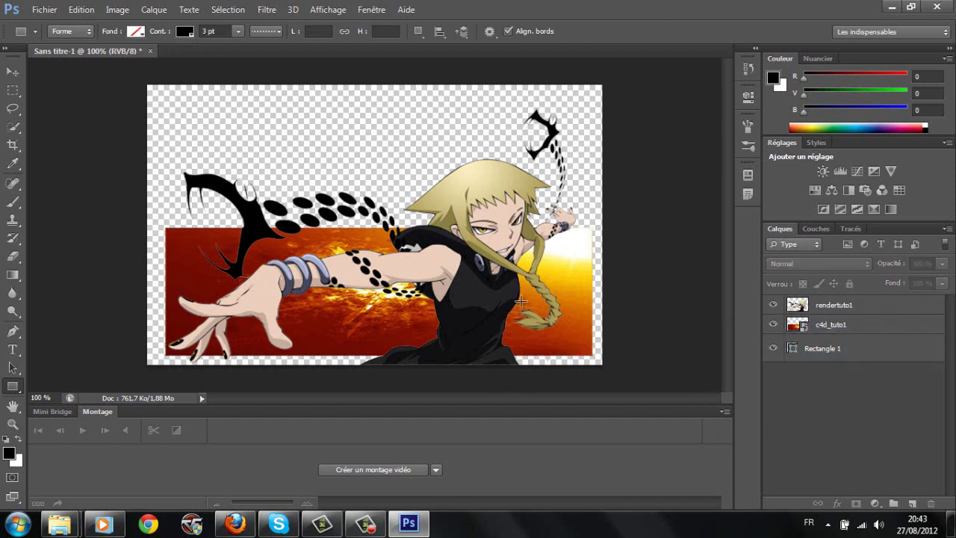
{"action": "left_click", "coordinate": [874, 504]}
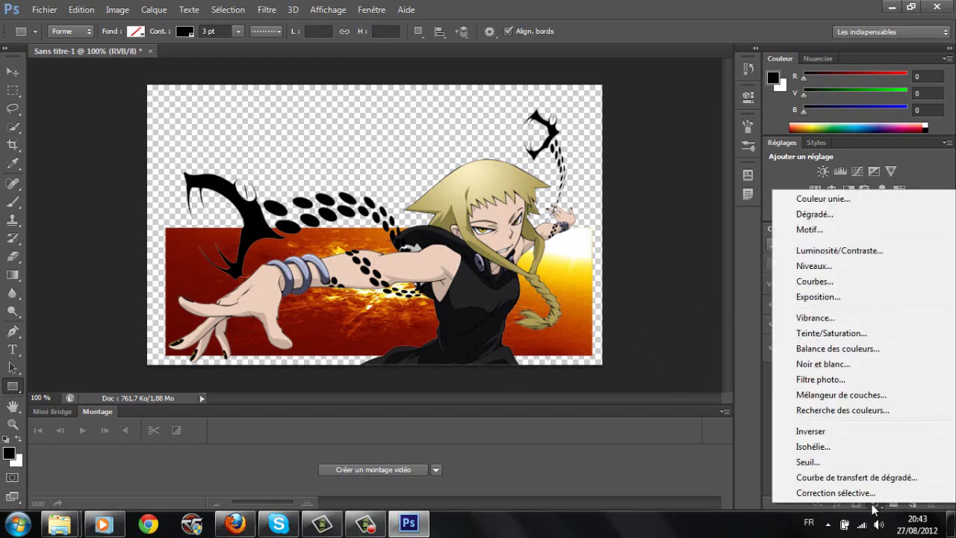
{"action": "left_click", "coordinate": [814, 265]}
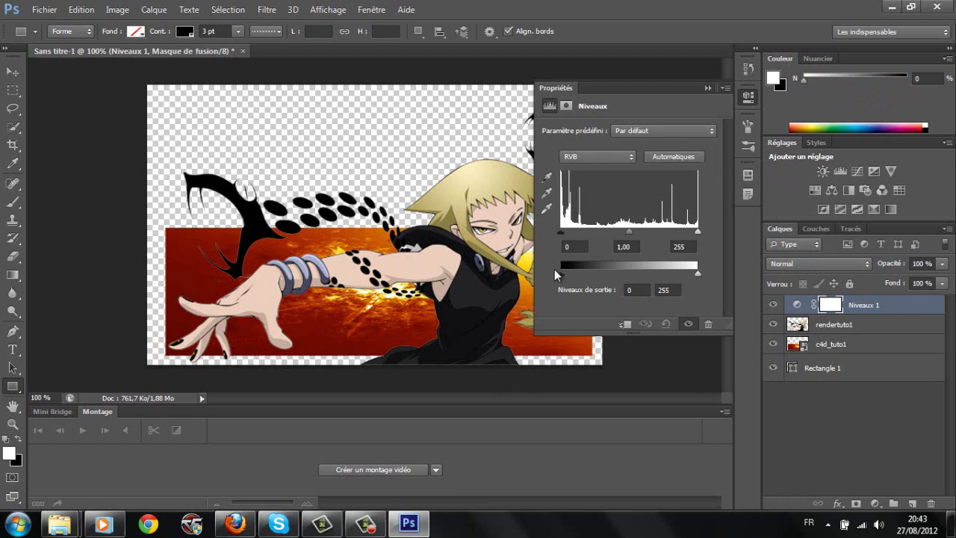
{"action": "left_click_drag", "start_coordinate": [695, 272], "coordinate": [677, 273]}
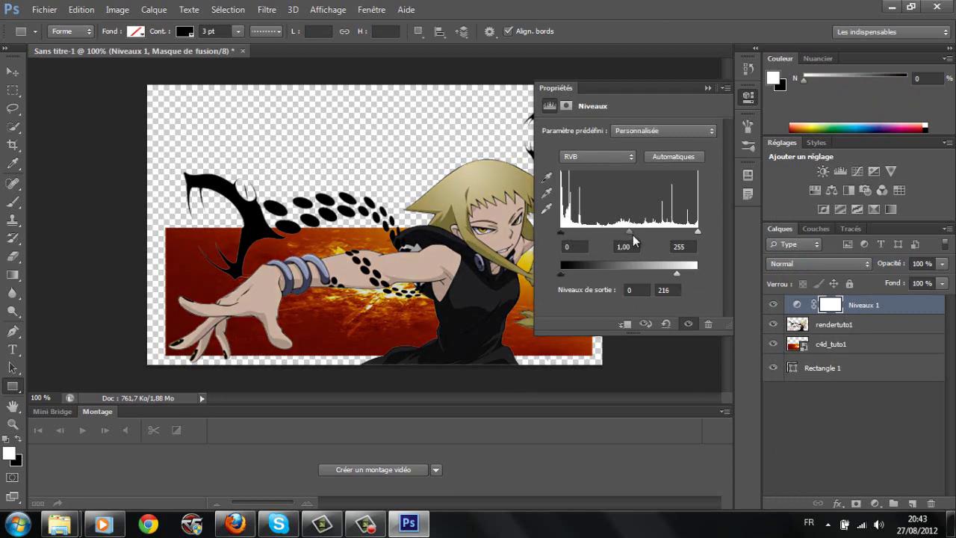
{"action": "left_click_drag", "start_coordinate": [632, 234], "coordinate": [620, 234]}
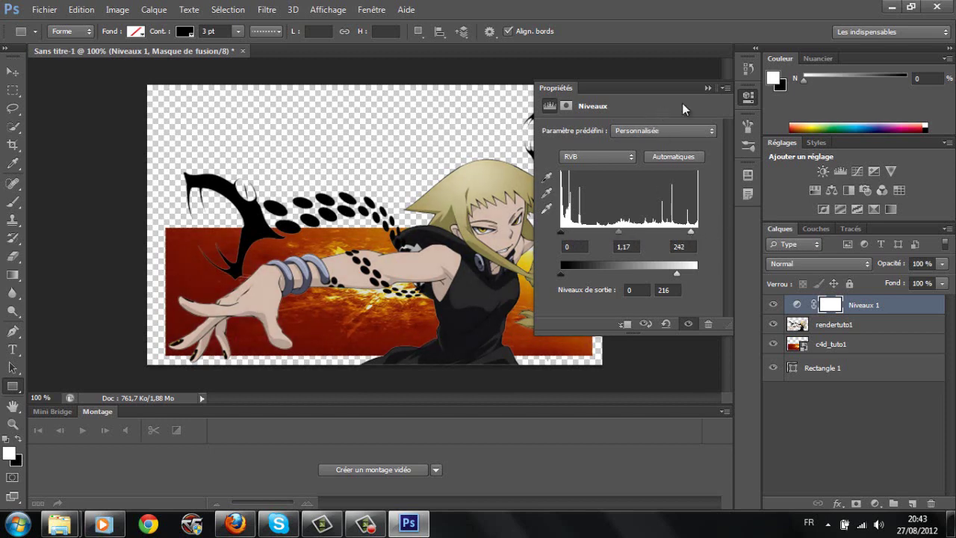
{"action": "left_click", "coordinate": [706, 87]}
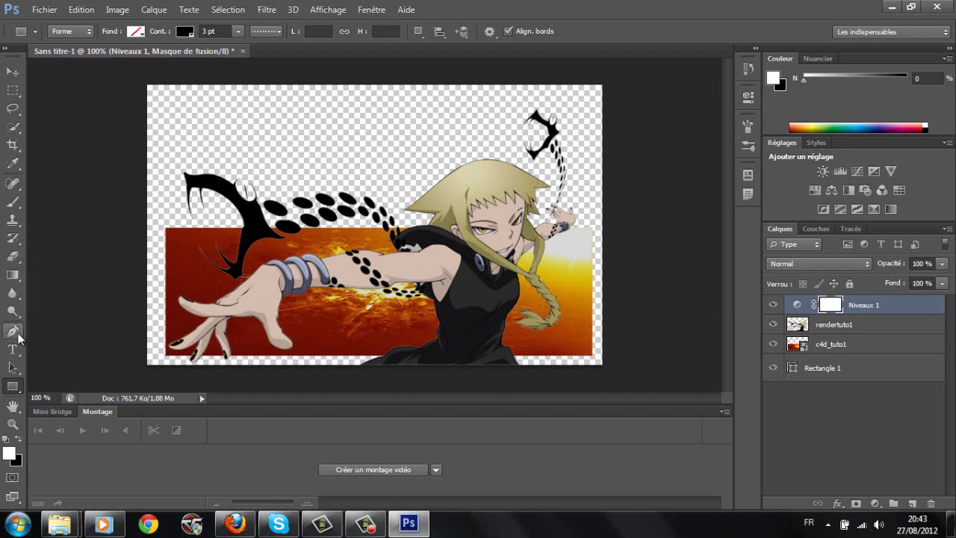
Create a text box on the orange background below the character's arm and set its font to Whoa!
{"action": "left_click", "coordinate": [14, 331]}
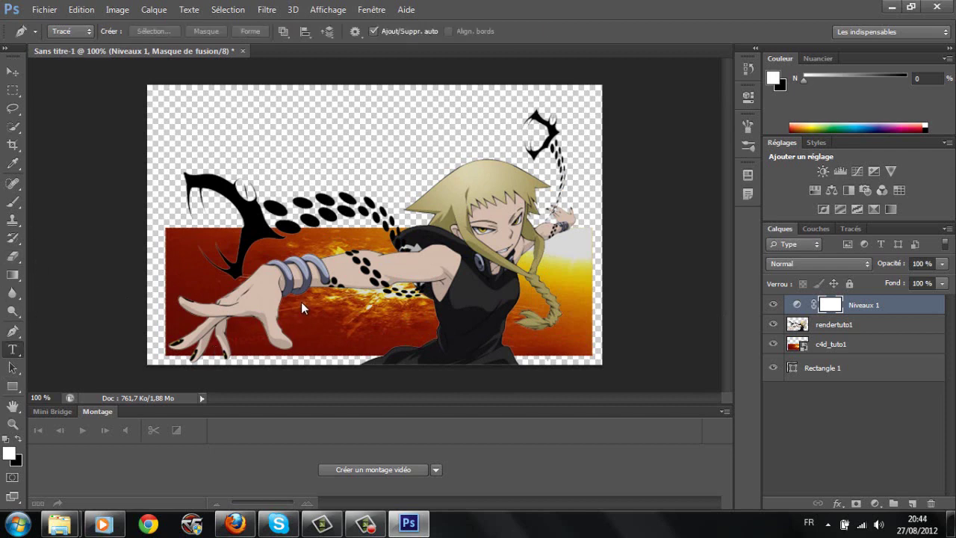
{"action": "key", "text": "t"}
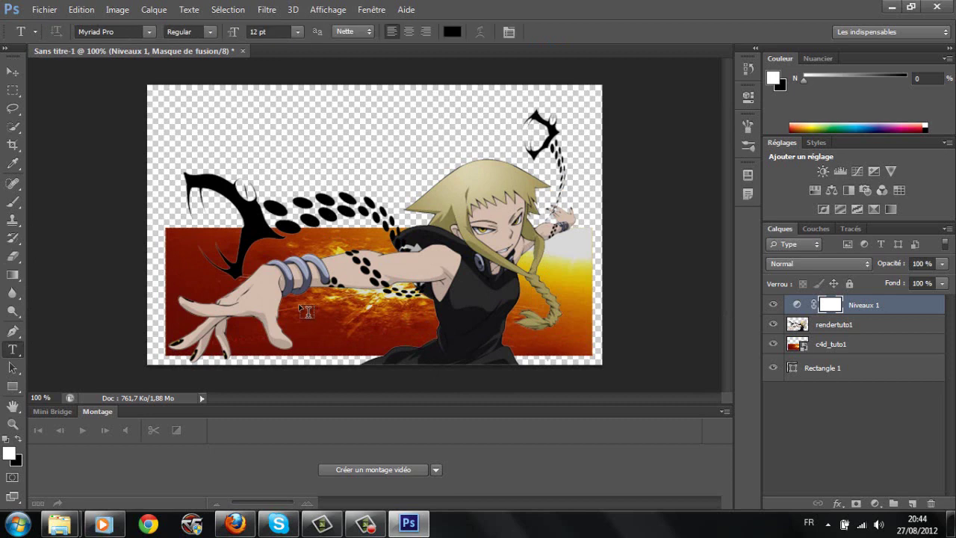
{"action": "left_click_drag", "start_coordinate": [300, 305], "coordinate": [431, 335]}
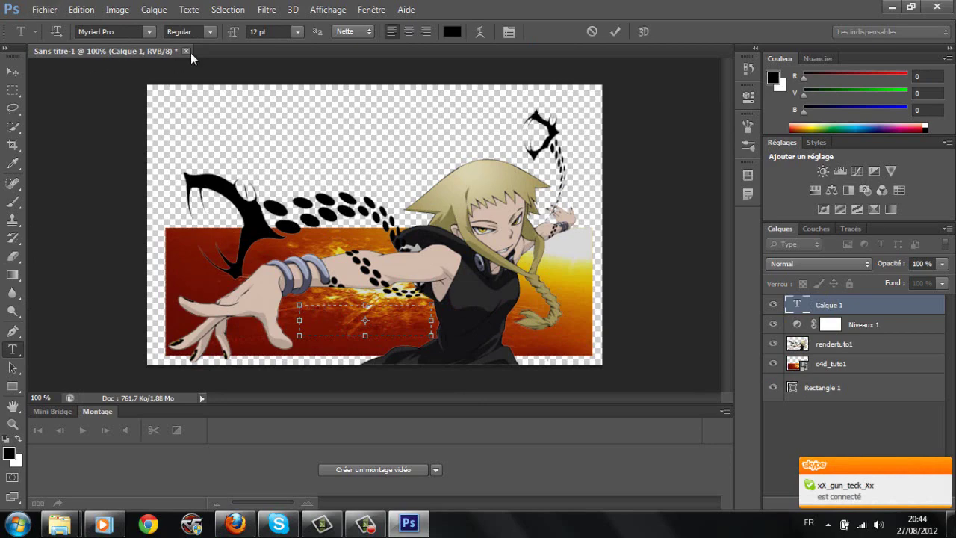
{"action": "left_click", "coordinate": [149, 32]}
{"action": "scroll", "coordinate": [287, 336], "scroll_direction": "down", "scroll_amount": 10}
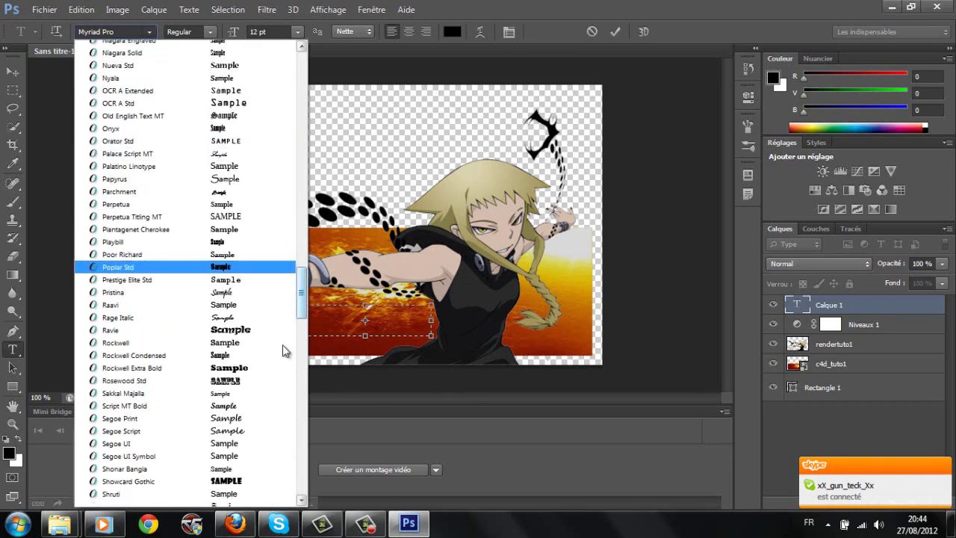
{"action": "scroll", "coordinate": [283, 403], "scroll_direction": "up", "scroll_amount": 5}
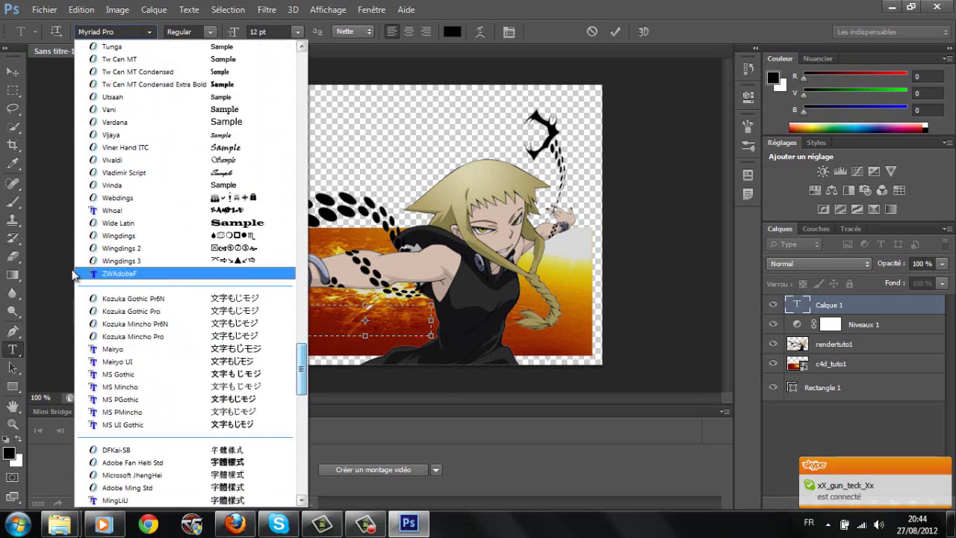
{"action": "left_click", "coordinate": [114, 210]}
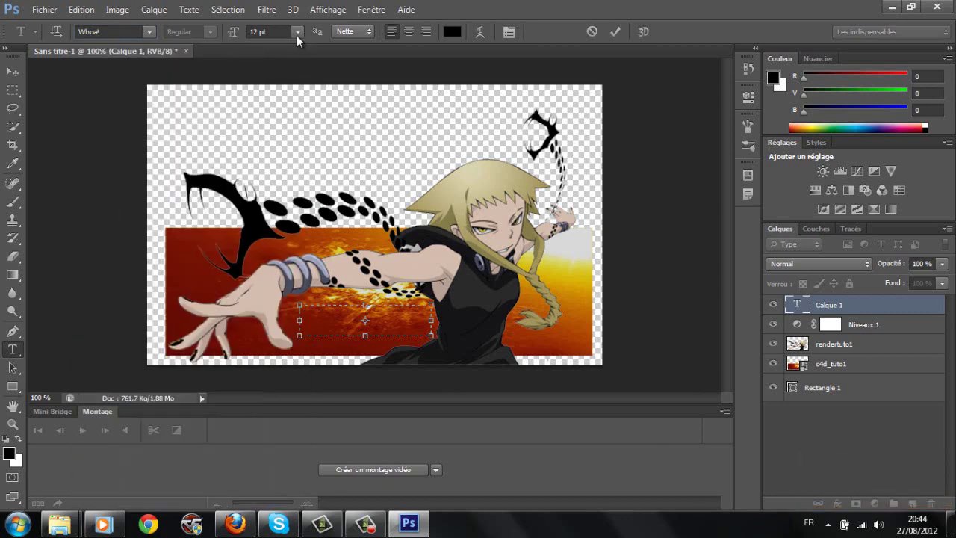
Choose a larger font size, write ZOLDAK in the text box and commit the text.
{"action": "left_click", "coordinate": [297, 32]}
{"action": "left_click", "coordinate": [282, 190]}
{"action": "type", "text": "GOLD"}
{"action": "left_click", "coordinate": [866, 314]}
{"action": "left_click", "coordinate": [12, 73]}
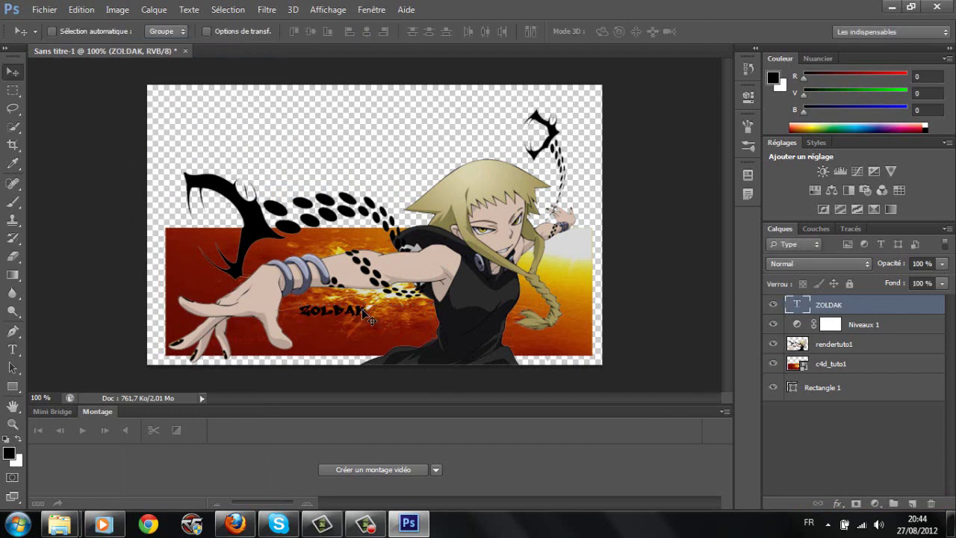
Enlarge the ZOLDAK text with a free transform, place it on the orange background below the character's arm, and apply it.
{"action": "key", "text": "ctrl+t"}
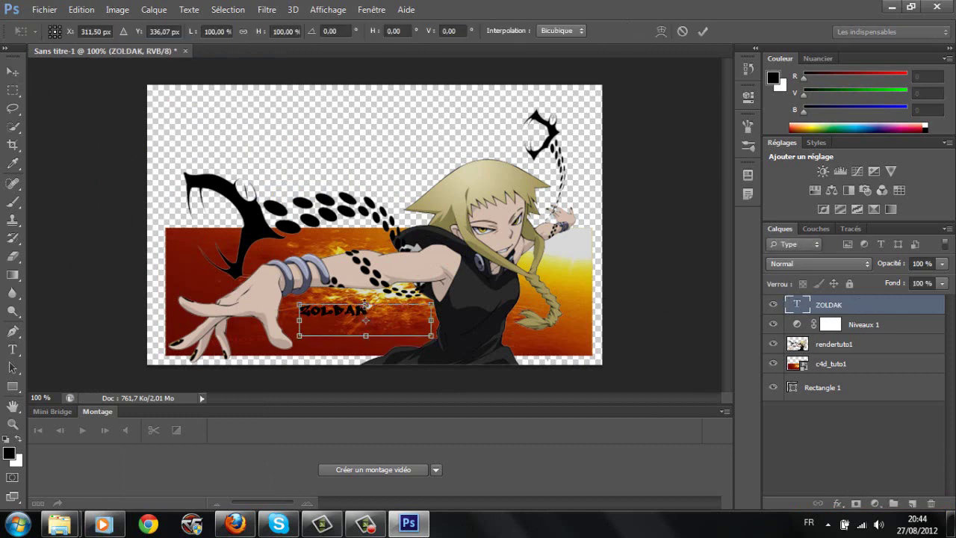
{"action": "left_click_drag", "start_coordinate": [429, 306], "coordinate": [514, 251]}
{"action": "left_click_drag", "start_coordinate": [479, 308], "coordinate": [491, 354]}
{"action": "key", "text": "Return"}
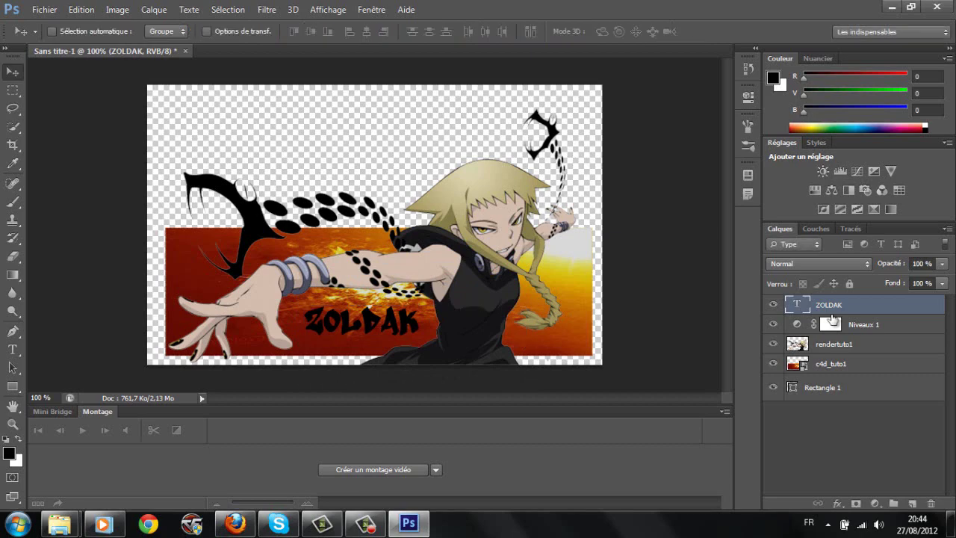
Add a Color Overlay to the ZOLDAK layer in Normal mode at 100% opacity, using orange (R 202, G 131, B 0) sampled from the image.
{"action": "double_click", "coordinate": [875, 312]}
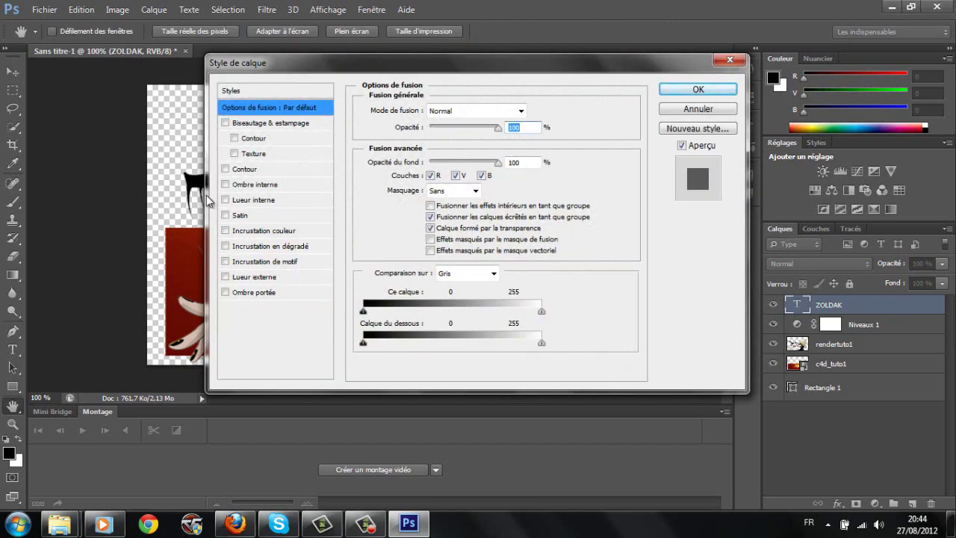
{"action": "left_click", "coordinate": [278, 233]}
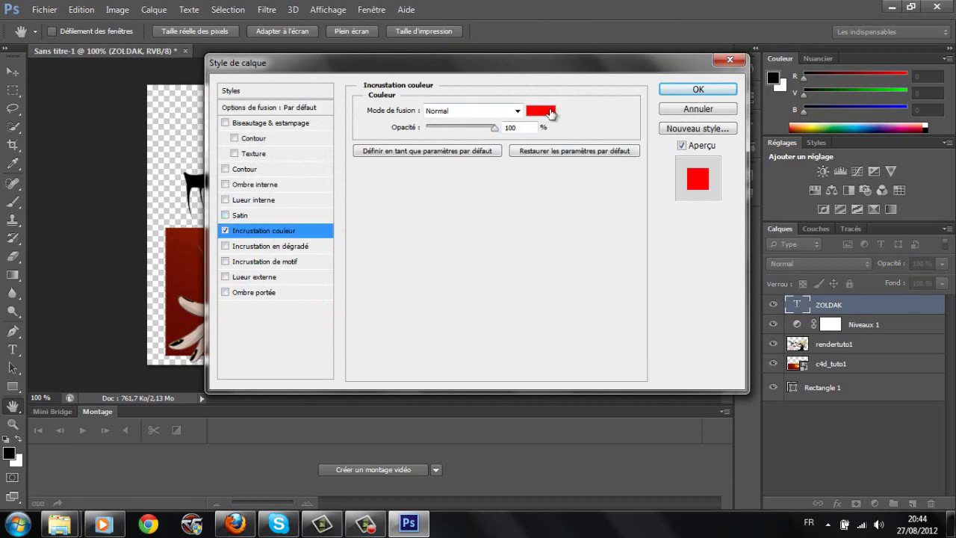
{"action": "left_click", "coordinate": [551, 112]}
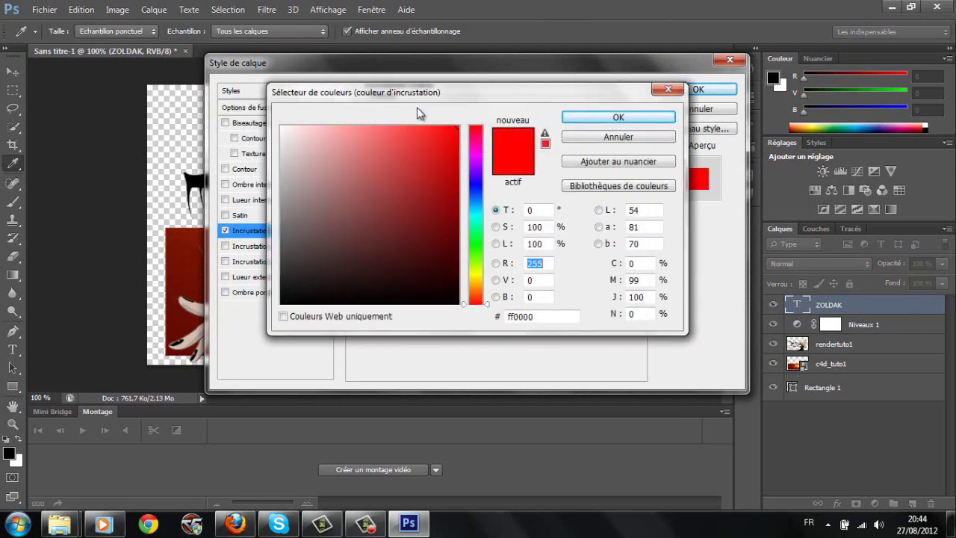
{"action": "left_click", "coordinate": [616, 138]}
{"action": "left_click_drag", "start_coordinate": [594, 64], "coordinate": [896, 166]}
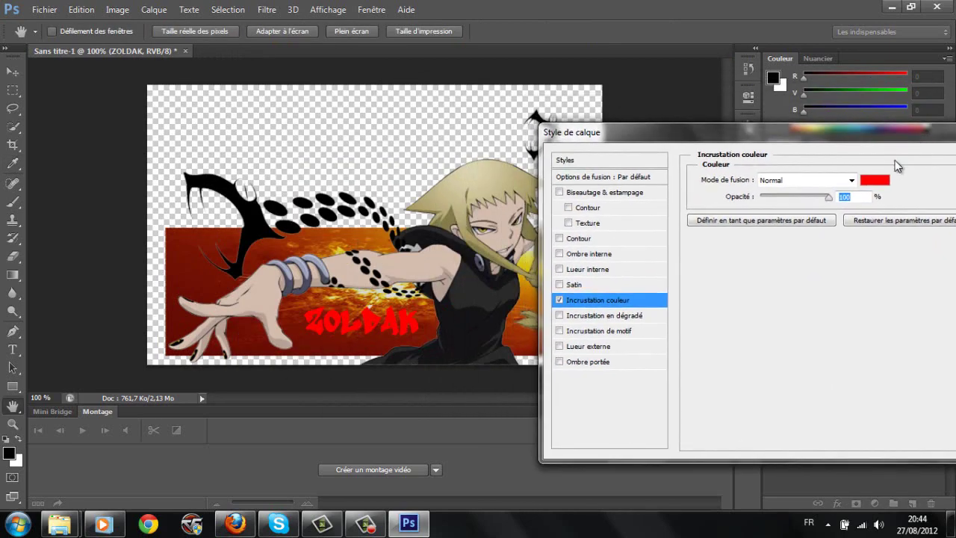
{"action": "left_click", "coordinate": [875, 180]}
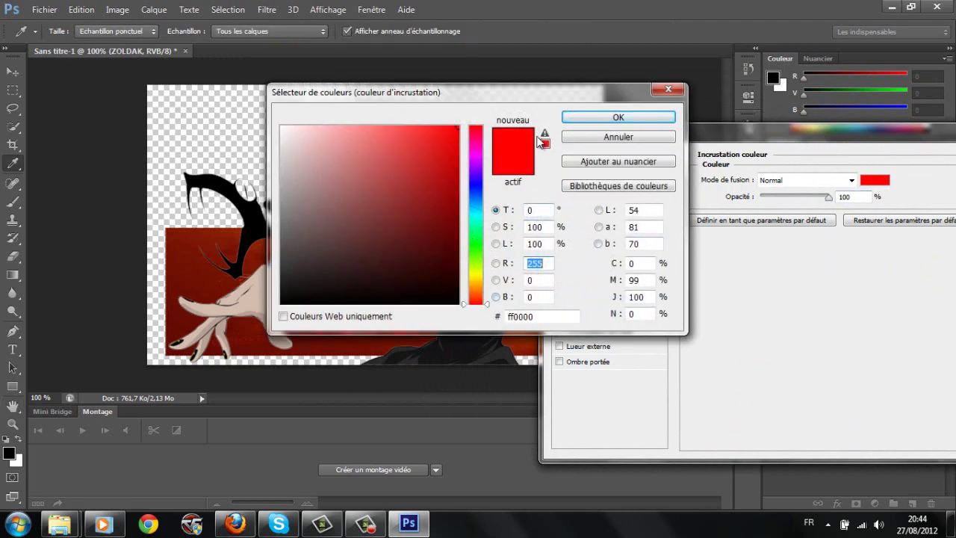
{"action": "left_click_drag", "start_coordinate": [500, 91], "coordinate": [828, 300]}
{"action": "left_click", "coordinate": [531, 271]}
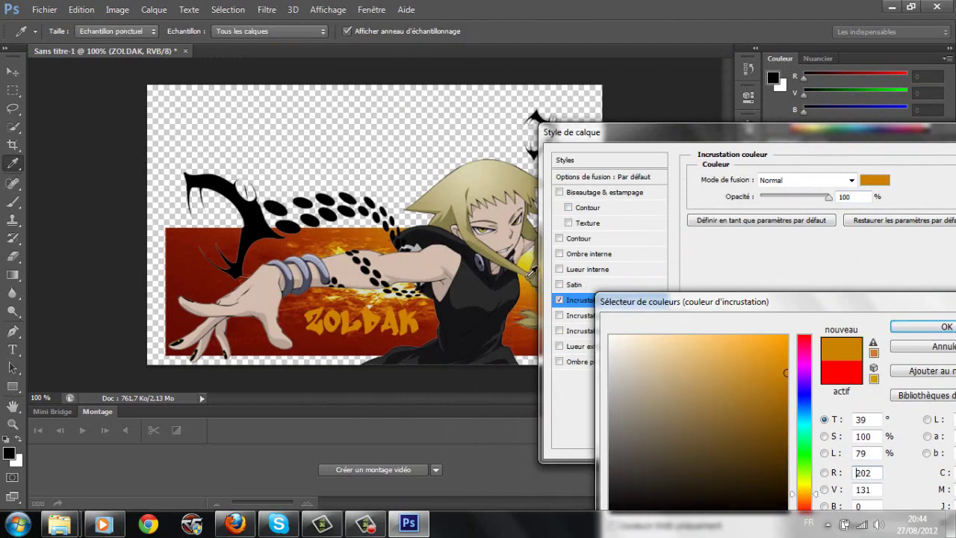
{"action": "left_click", "coordinate": [925, 327]}
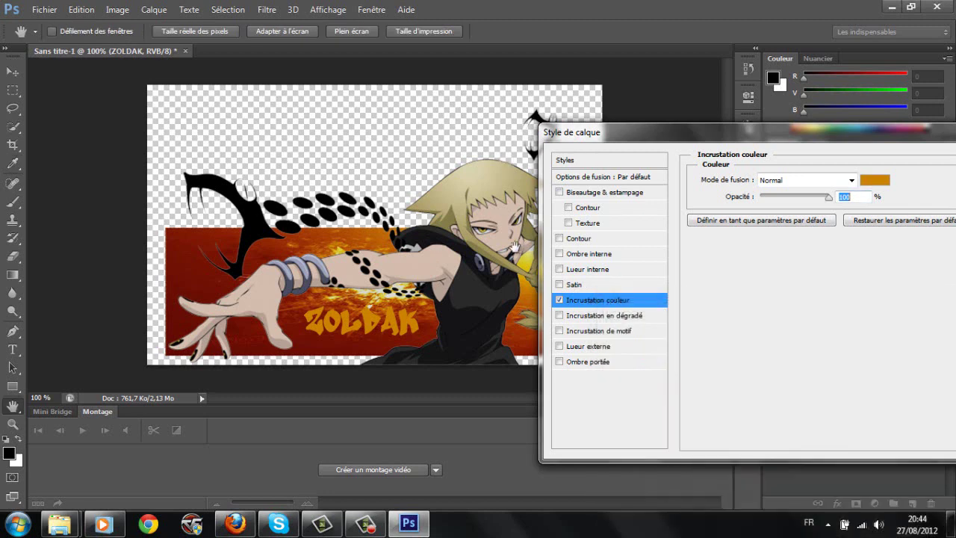
Add an Inner Glow to the ZOLDAK text in a brownish orange (R 174, G 75, B 3) sampled from the background above the arm.
{"action": "left_click", "coordinate": [560, 269]}
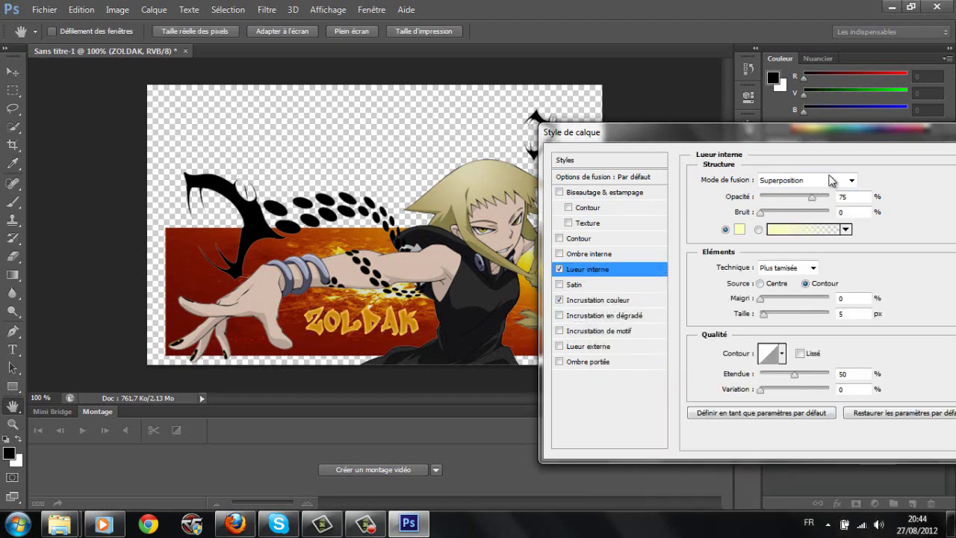
{"action": "left_click", "coordinate": [738, 229]}
{"action": "left_click", "coordinate": [349, 236]}
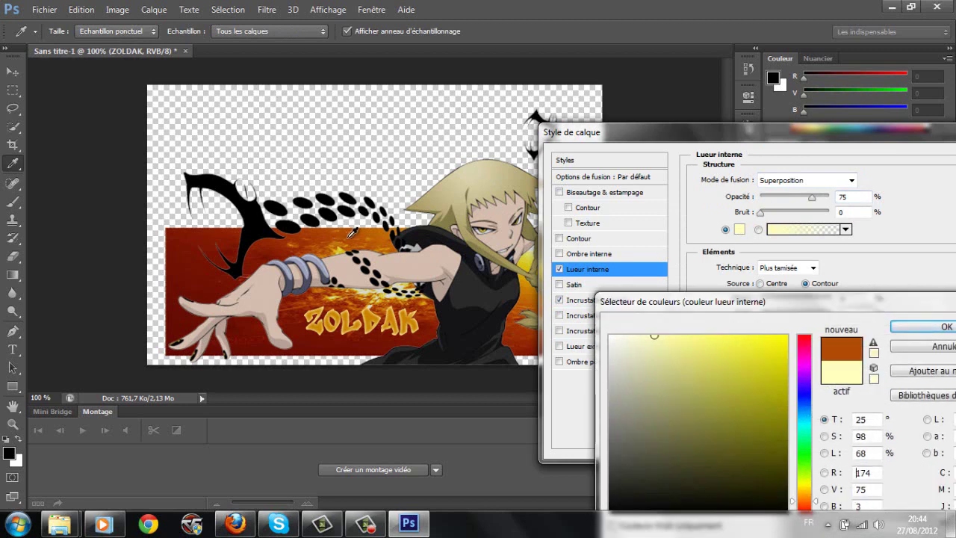
{"action": "left_click", "coordinate": [943, 326]}
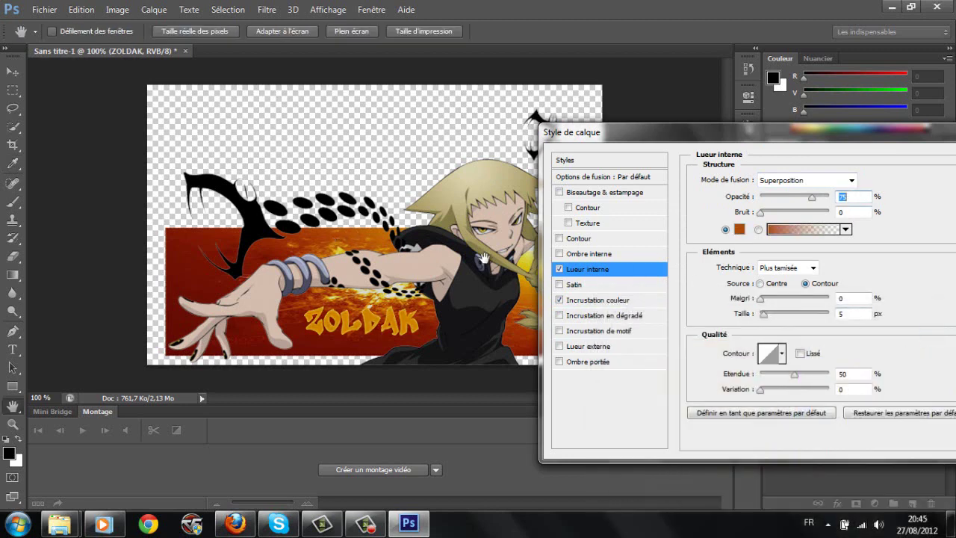
Add a Drop Shadow and a 3 px black outside Stroke to the ZOLDAK text, and apply the layer style.
{"action": "left_click", "coordinate": [571, 363]}
{"action": "left_click", "coordinate": [578, 239]}
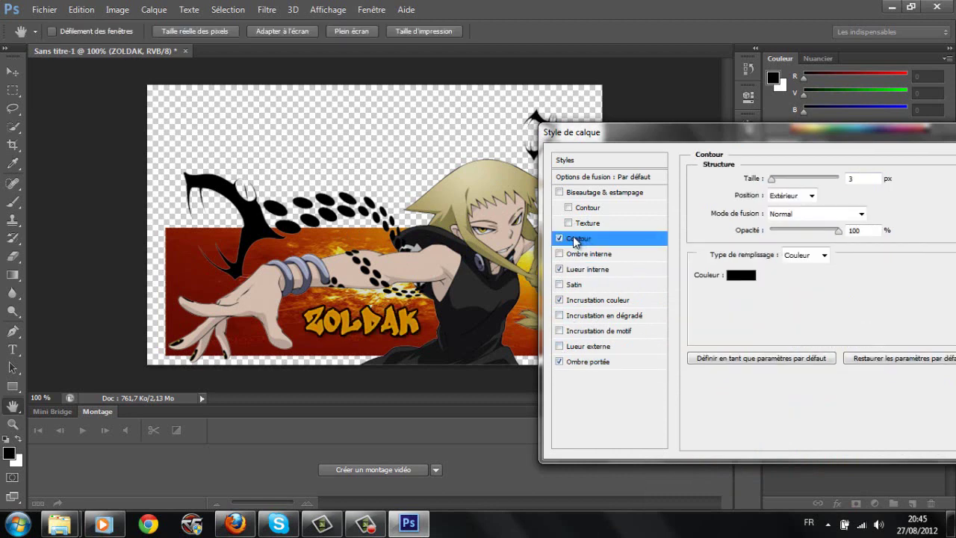
{"action": "left_click_drag", "start_coordinate": [760, 131], "coordinate": [611, 132]}
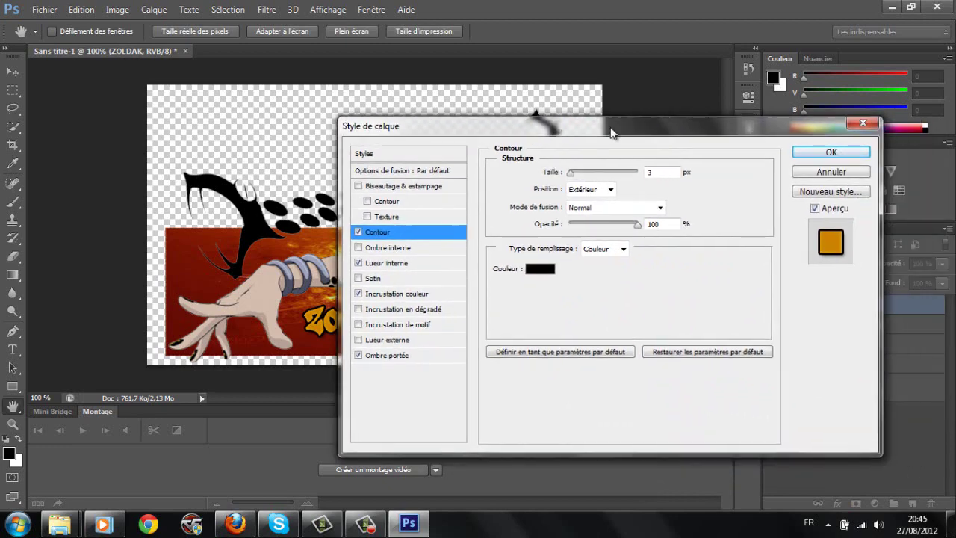
{"action": "left_click", "coordinate": [827, 152]}
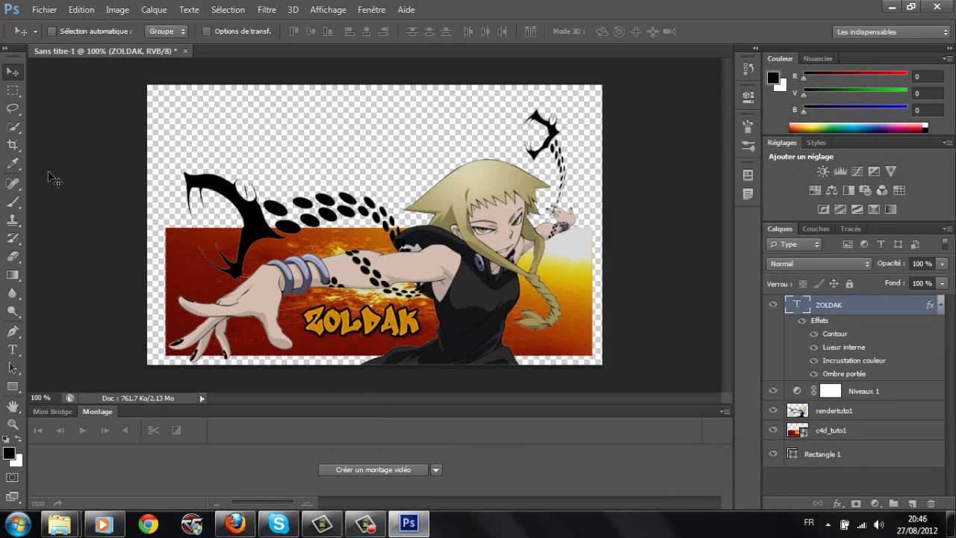